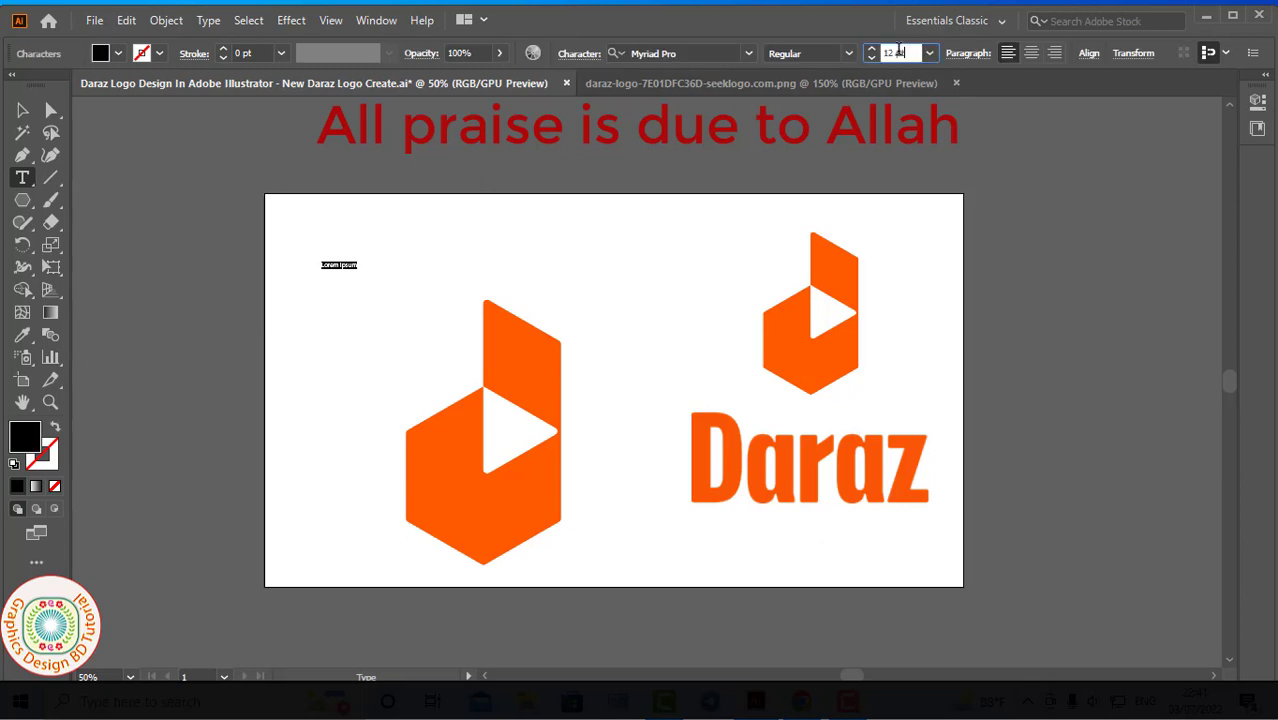
- Set the placeholder text size to 150 pt
{"action": "key", "text": "Return"}
{"action": "type", "text": "150"}
{"action": "key", "text": "Return"}
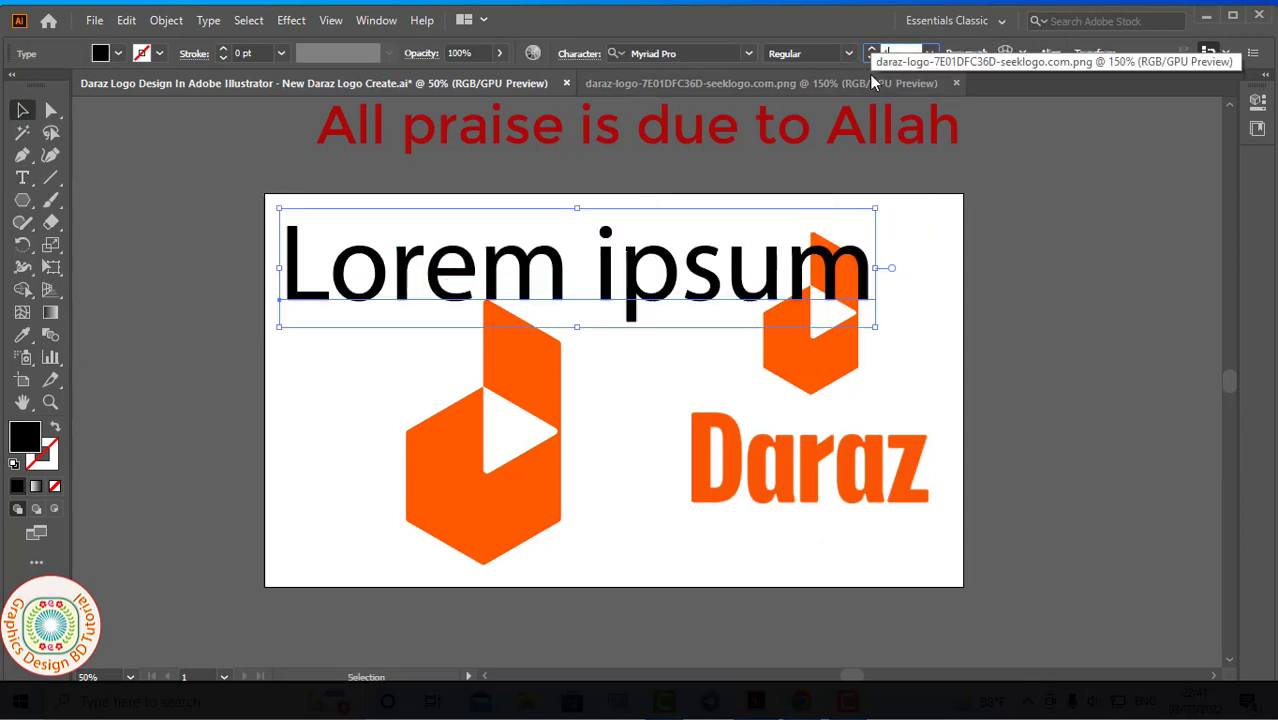
{"action": "key", "text": "Escape"}
- Replace the text with 'New Daraz Logo Design', then set it to 96 pt with a 4 pt stroke
{"action": "key", "text": "t"}
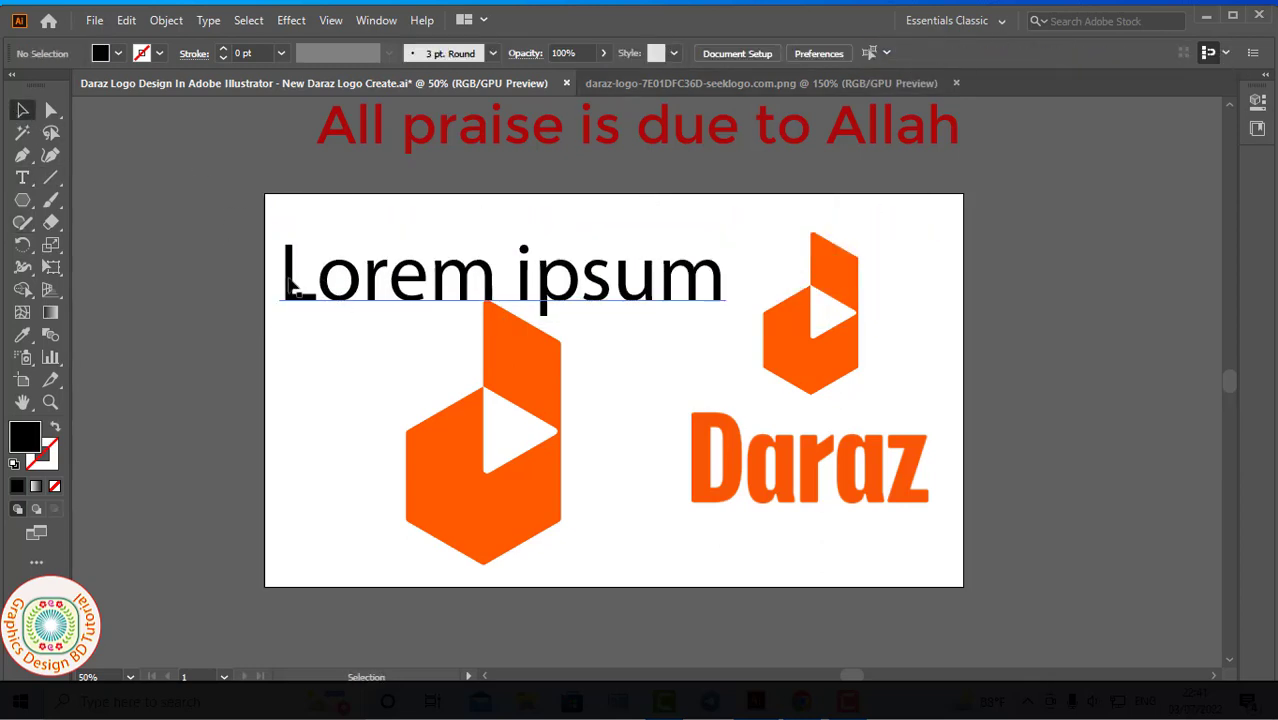
{"action": "left_click_drag", "start_coordinate": [282, 268], "coordinate": [756, 314]}
{"action": "type", "text": "New Dara"}
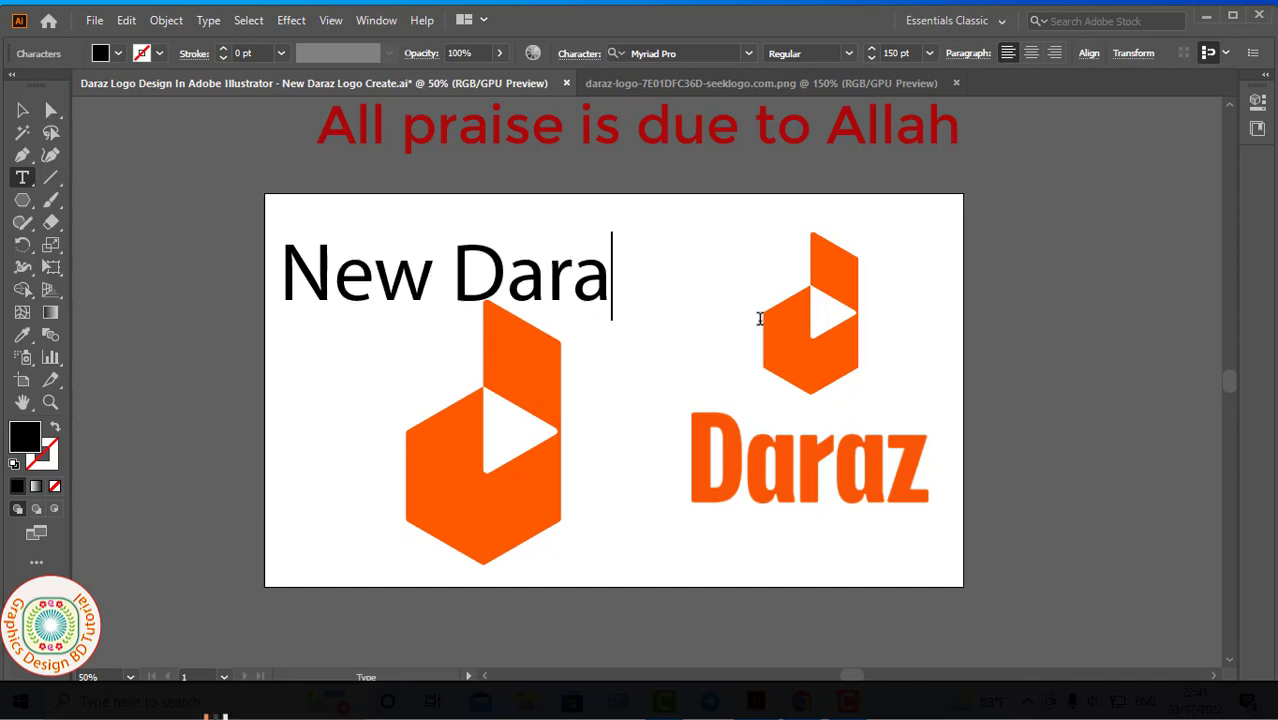
{"action": "type", "text": "z Logo Design"}
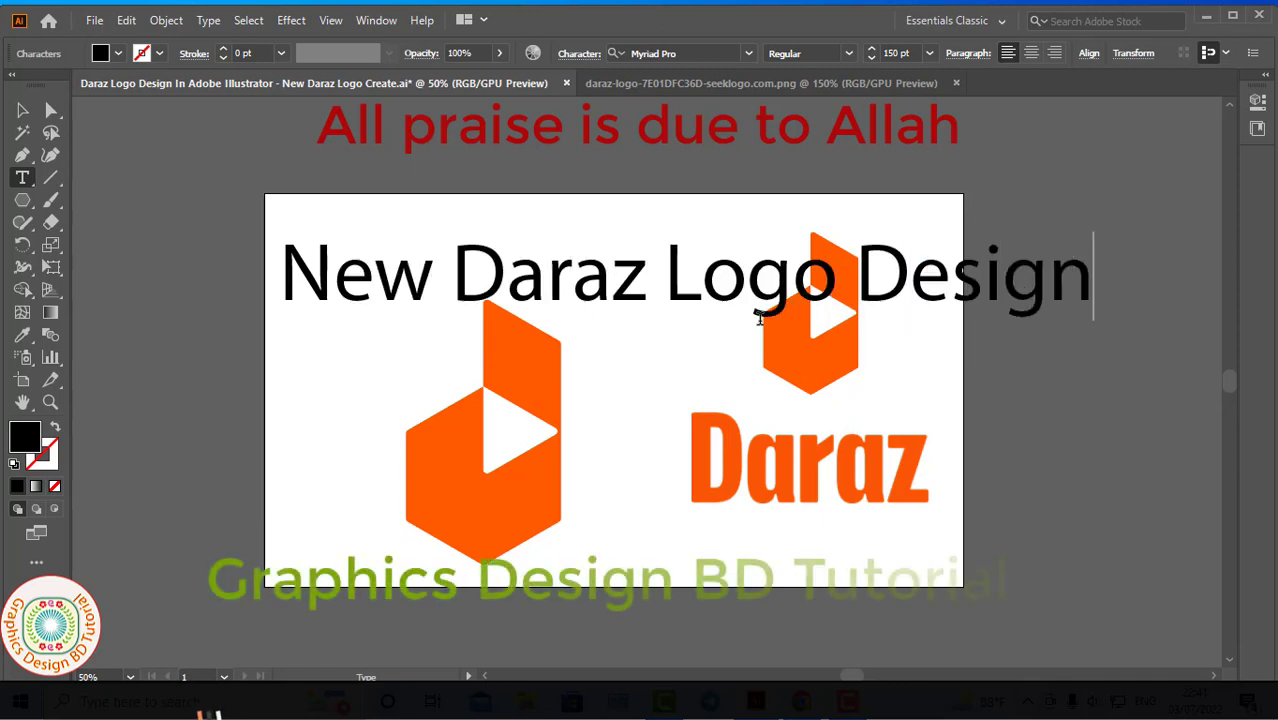
{"action": "left_click", "coordinate": [23, 112]}
{"action": "left_click", "coordinate": [871, 58]}
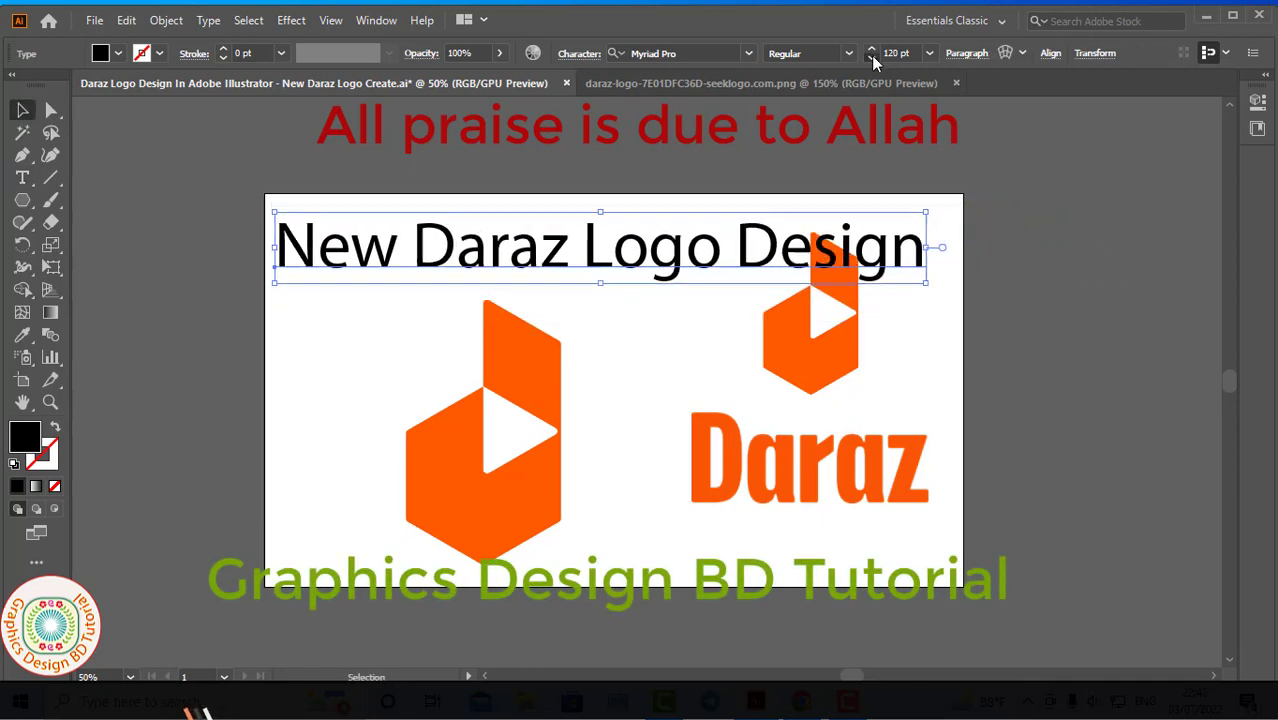
{"action": "left_click", "coordinate": [223, 49]}
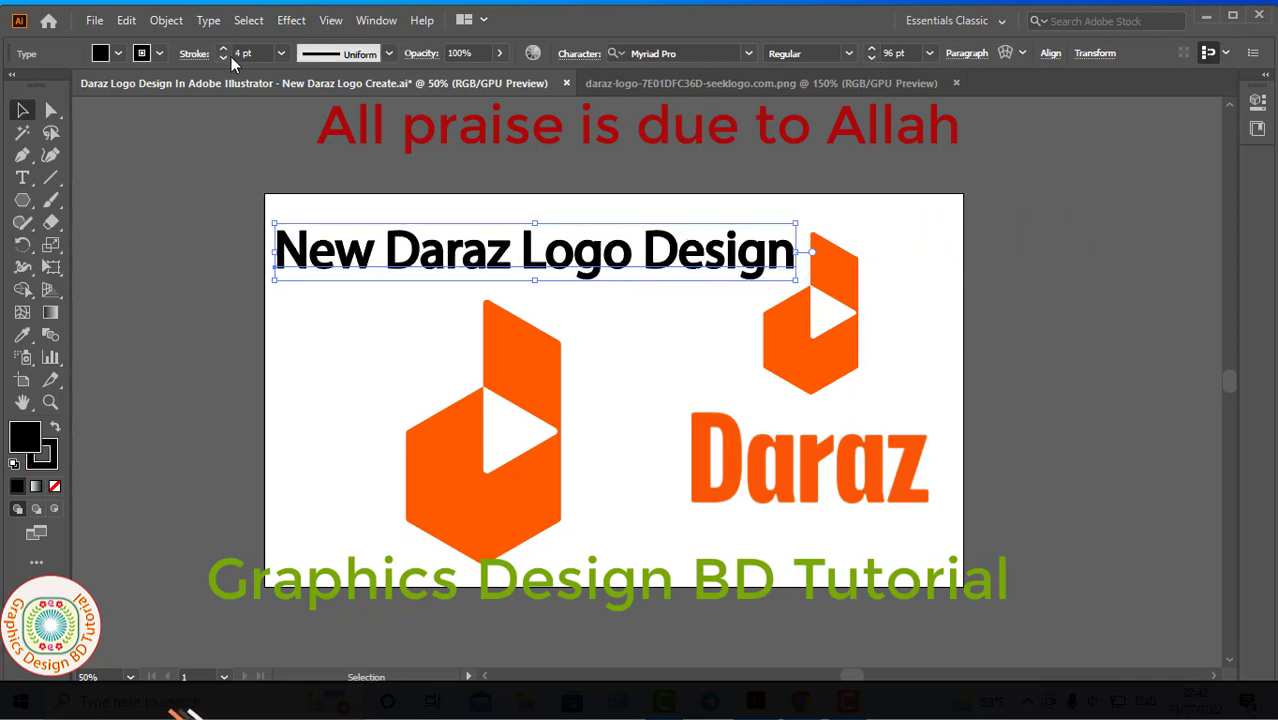
- Give the headline a light orange fill and outline
{"action": "left_click", "coordinate": [118, 53]}
{"action": "left_click", "coordinate": [167, 85]}
{"action": "left_click", "coordinate": [10, 98]}
{"action": "left_click", "coordinate": [141, 53]}
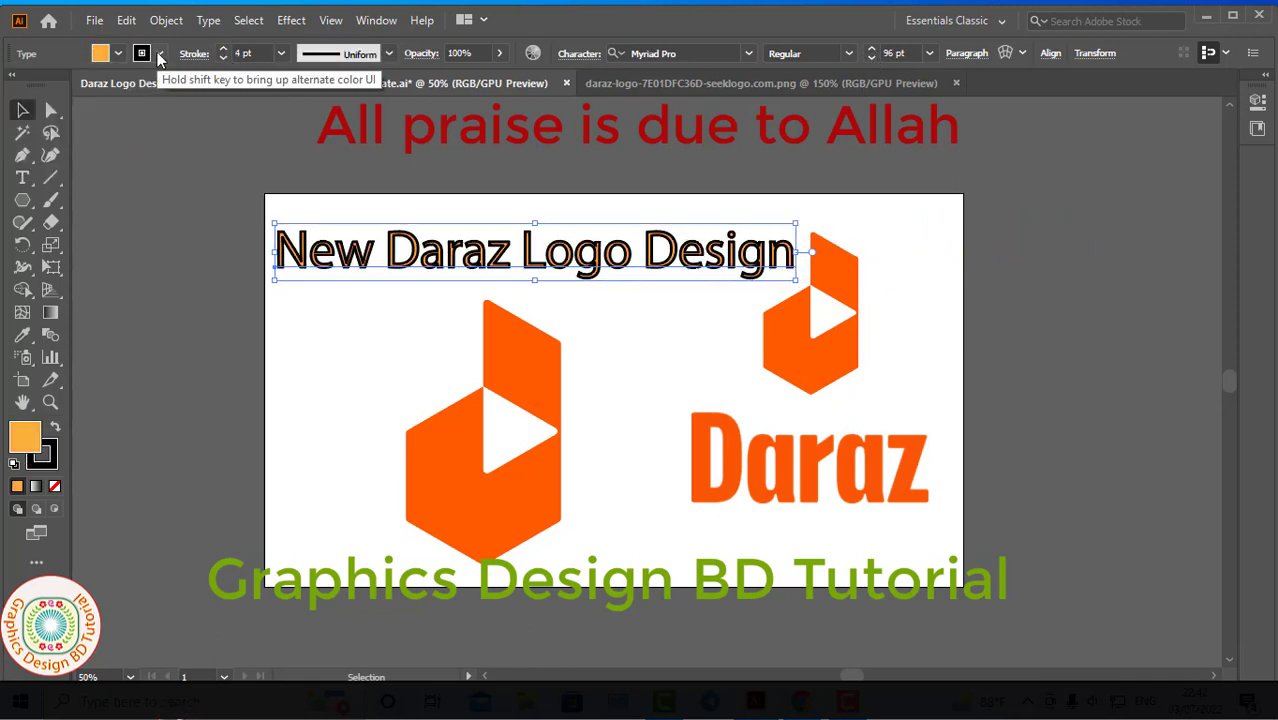
{"action": "left_click", "coordinate": [10, 98]}
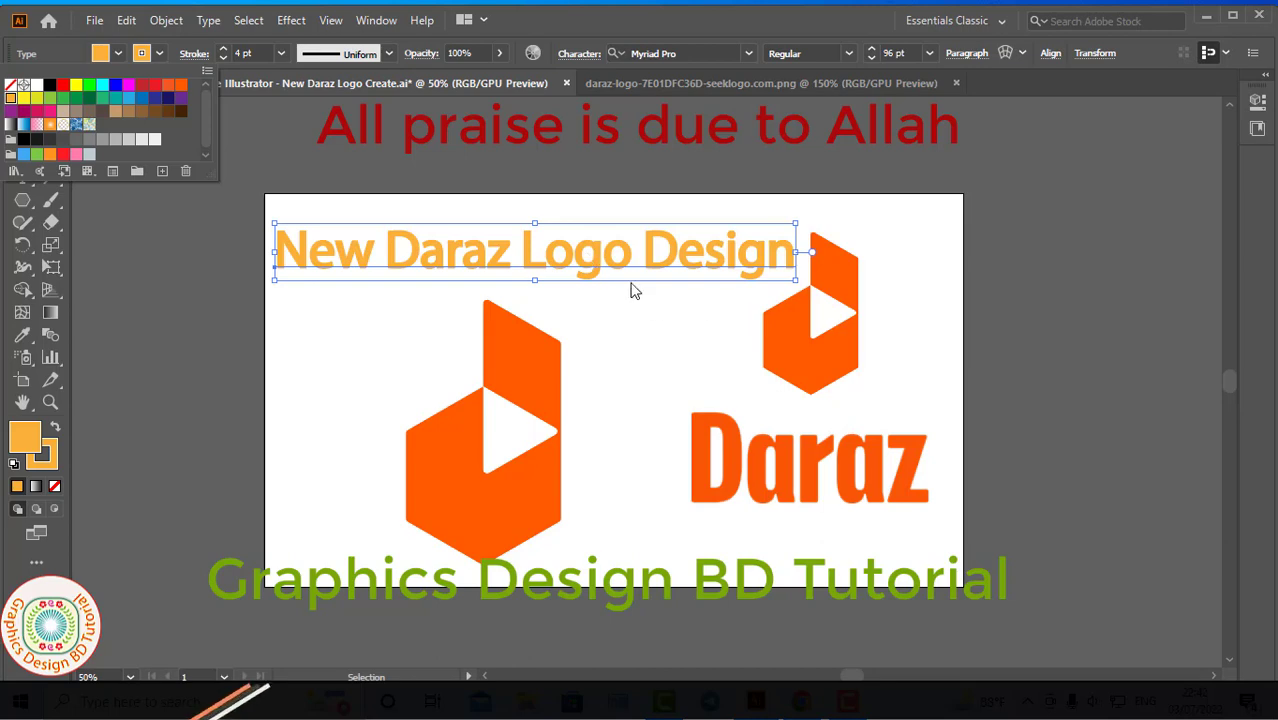
- Edit the orange swatch to R=255 G=90 B=0 so the title turns red-orange
{"action": "left_click", "coordinate": [118, 53]}
{"action": "left_click", "coordinate": [118, 53]}
{"action": "double_click", "coordinate": [10, 98]}
{"action": "type", "text": "90"}
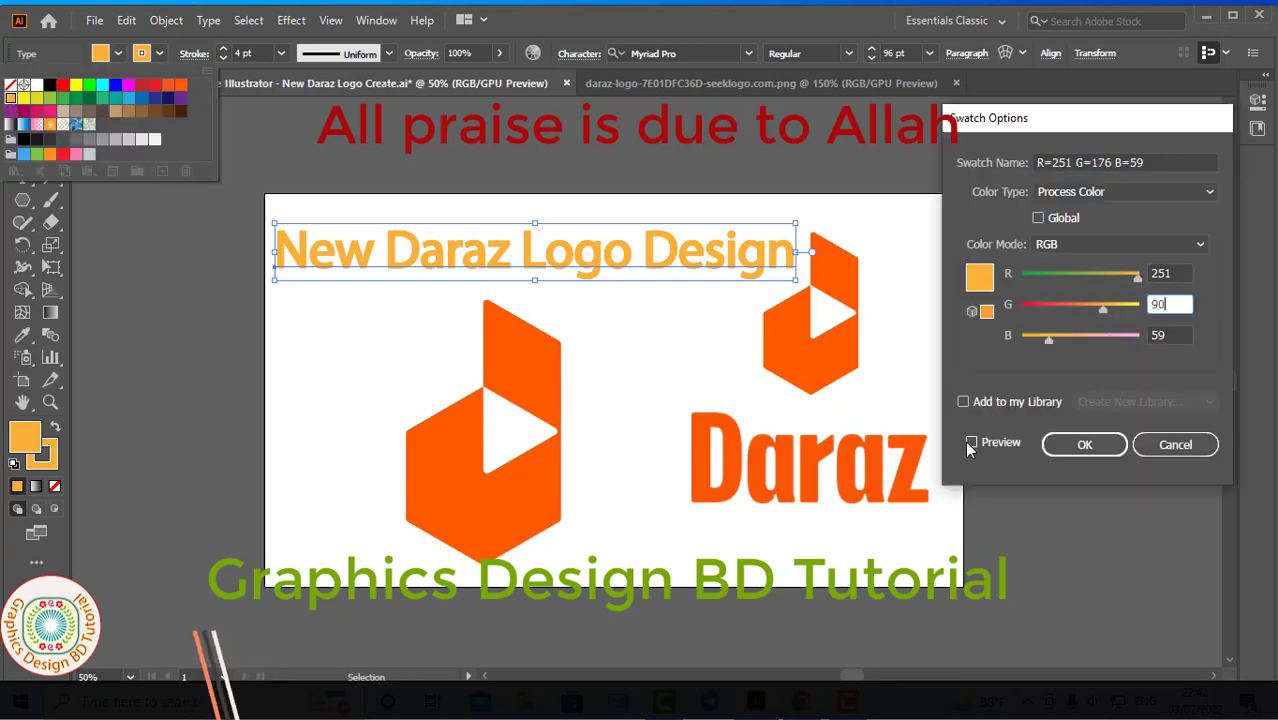
{"action": "left_click", "coordinate": [971, 443]}
{"action": "left_click", "coordinate": [1084, 444]}
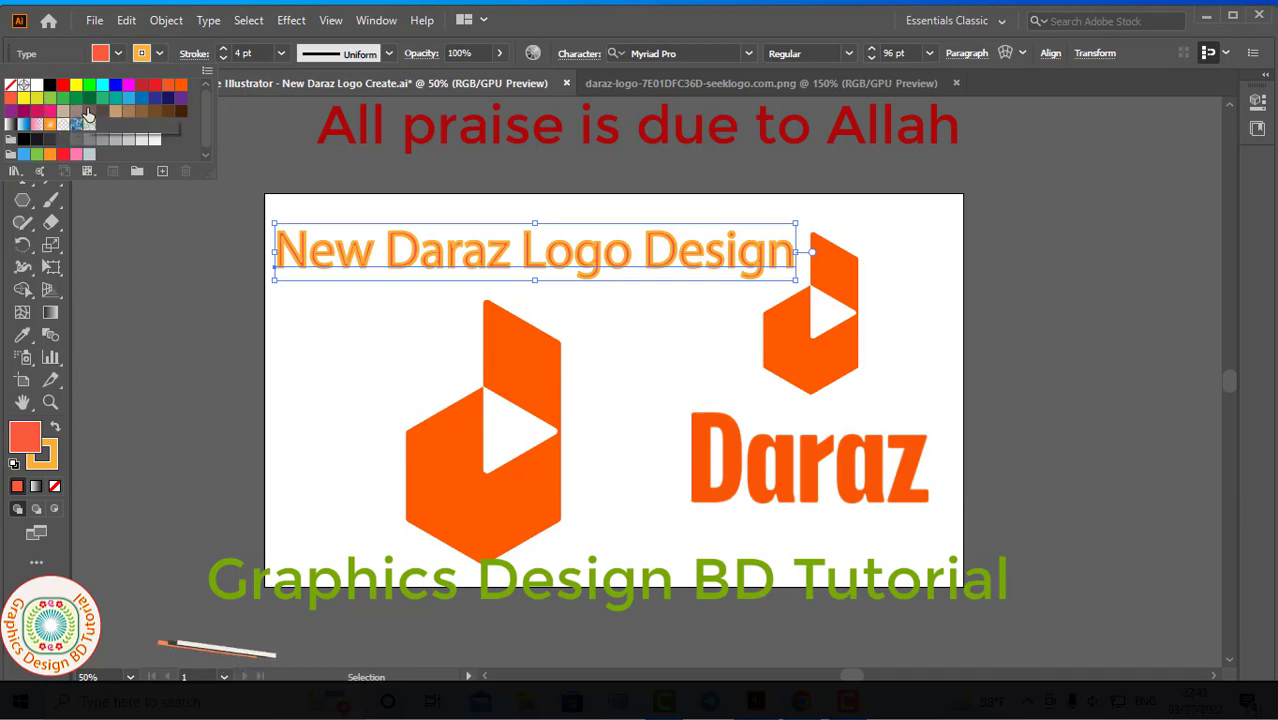
{"action": "double_click", "coordinate": [50, 154]}
{"action": "left_click", "coordinate": [1150, 306]}
{"action": "type", "text": "90"}
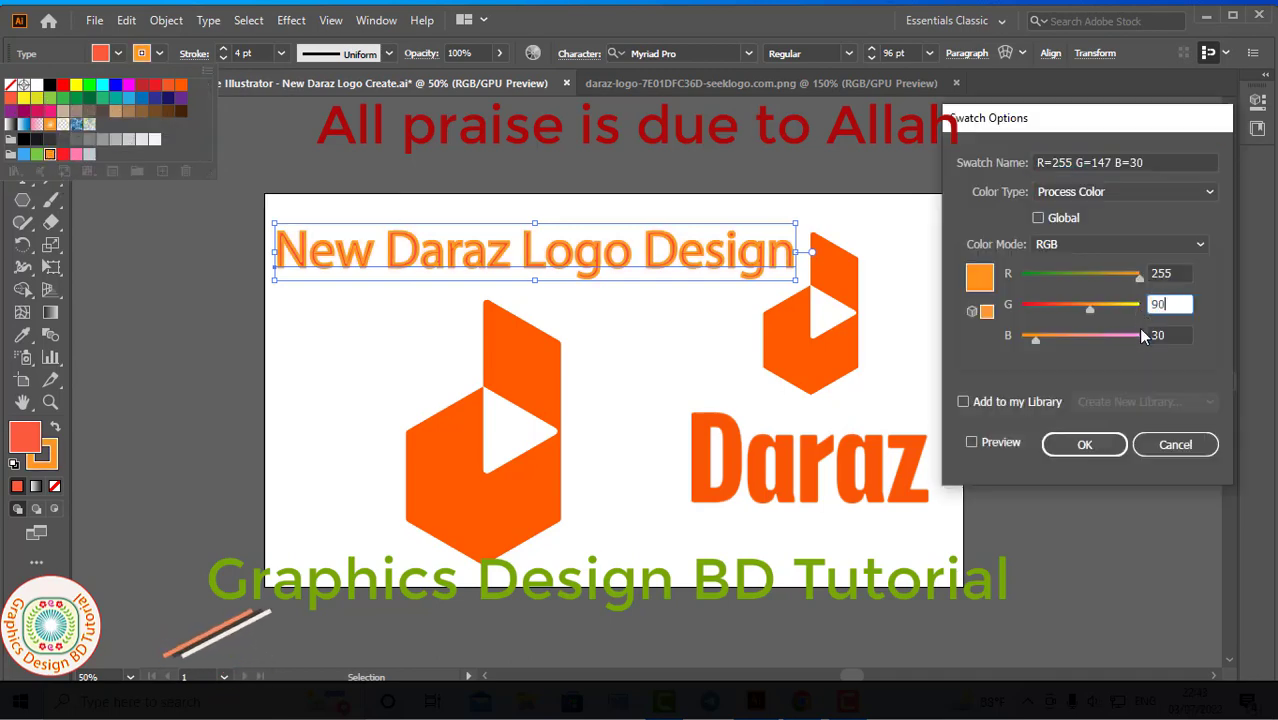
{"action": "left_click", "coordinate": [971, 443]}
{"action": "type", "text": "0"}
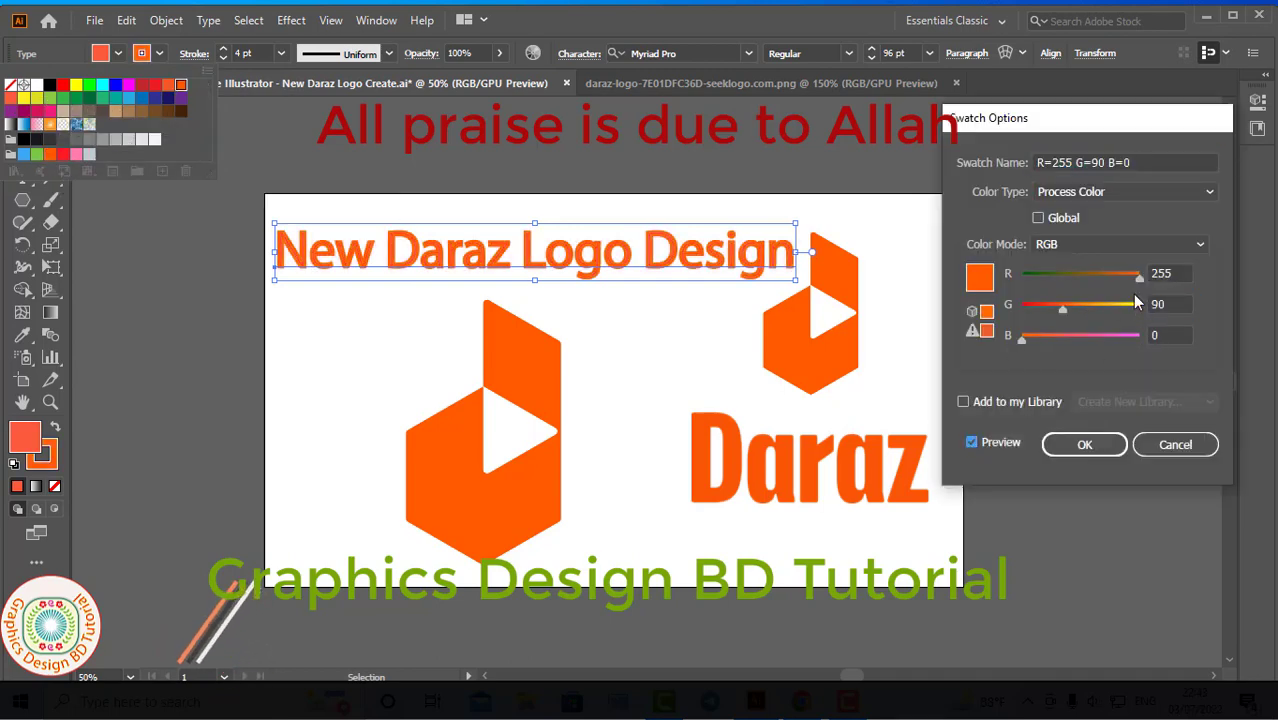
{"action": "left_click", "coordinate": [1085, 444]}
- Nudge the title up and right, then delete the left hexagon logo and its white triangle
{"action": "left_click", "coordinate": [440, 318]}
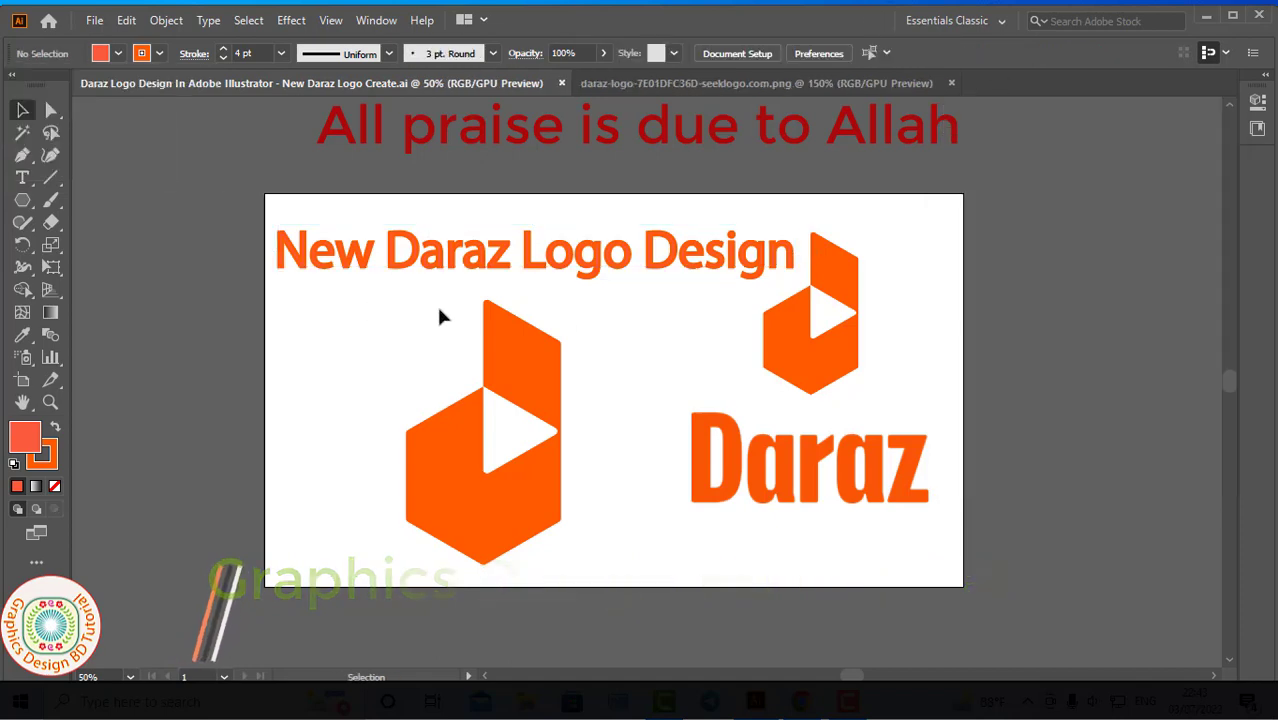
{"action": "left_click_drag", "start_coordinate": [447, 258], "coordinate": [462, 236]}
{"action": "left_click", "coordinate": [485, 385]}
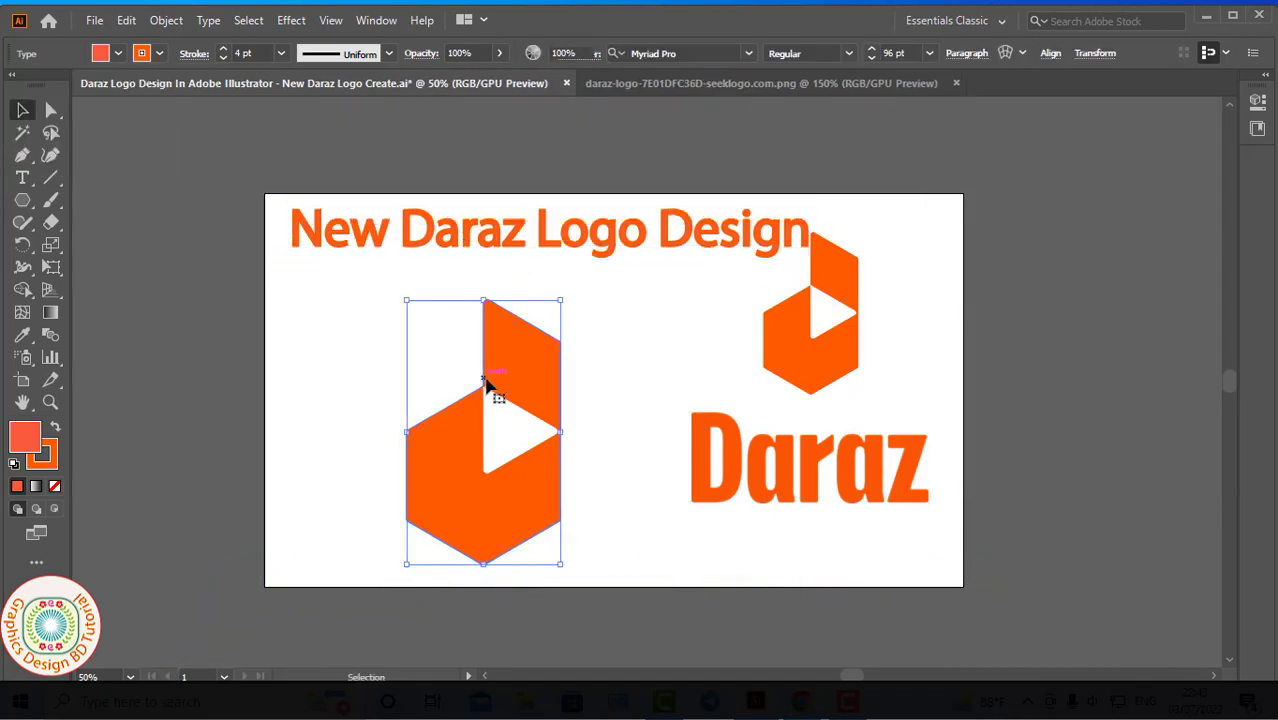
{"action": "key", "text": "Delete"}
{"action": "left_click", "coordinate": [505, 410]}
{"action": "key", "text": "Delete"}
{"action": "key", "text": "ctrl+plus"}
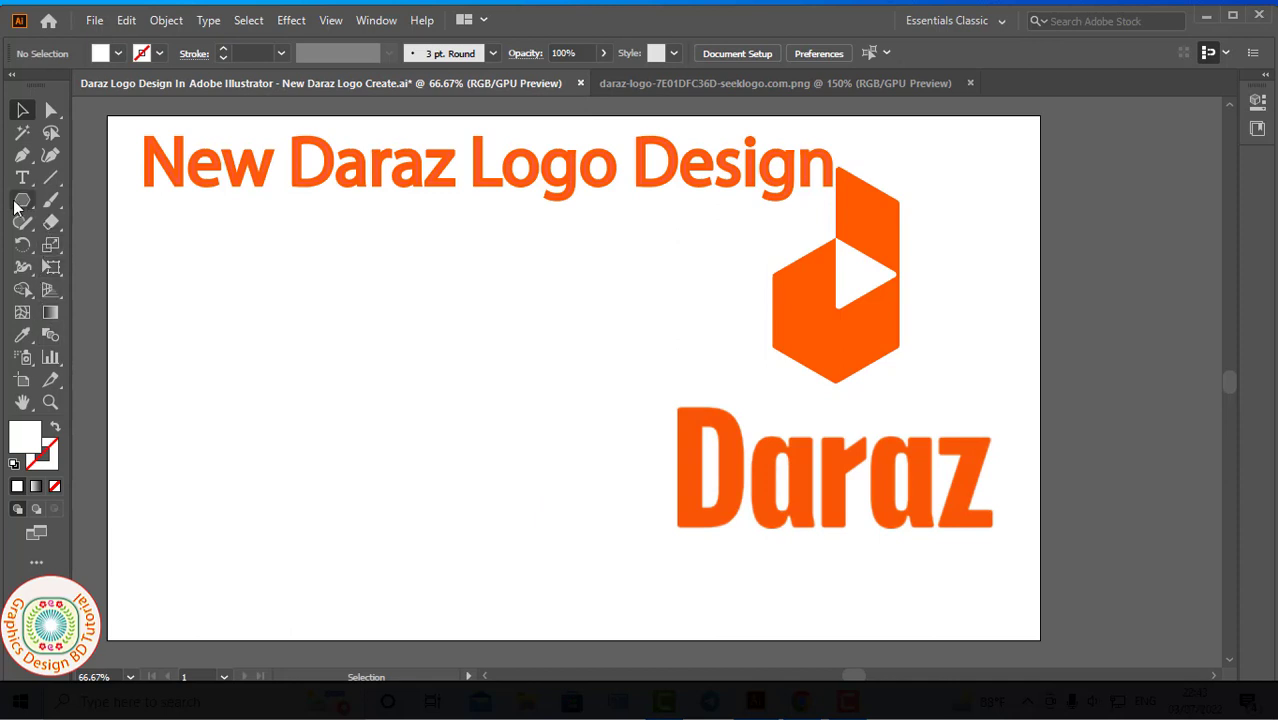
{"action": "left_click", "coordinate": [15, 205]}
- Create a six-sided polygon with a 100 px radius
{"action": "left_click", "coordinate": [110, 267]}
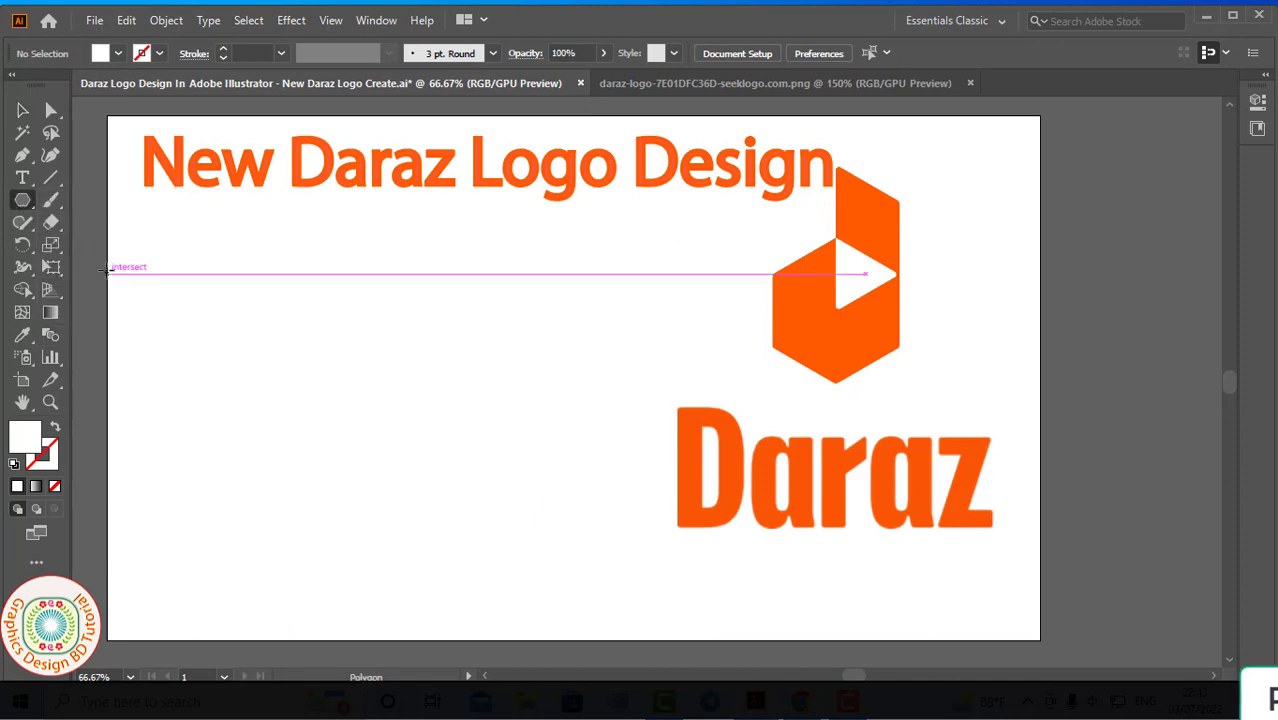
{"action": "left_click", "coordinate": [299, 332]}
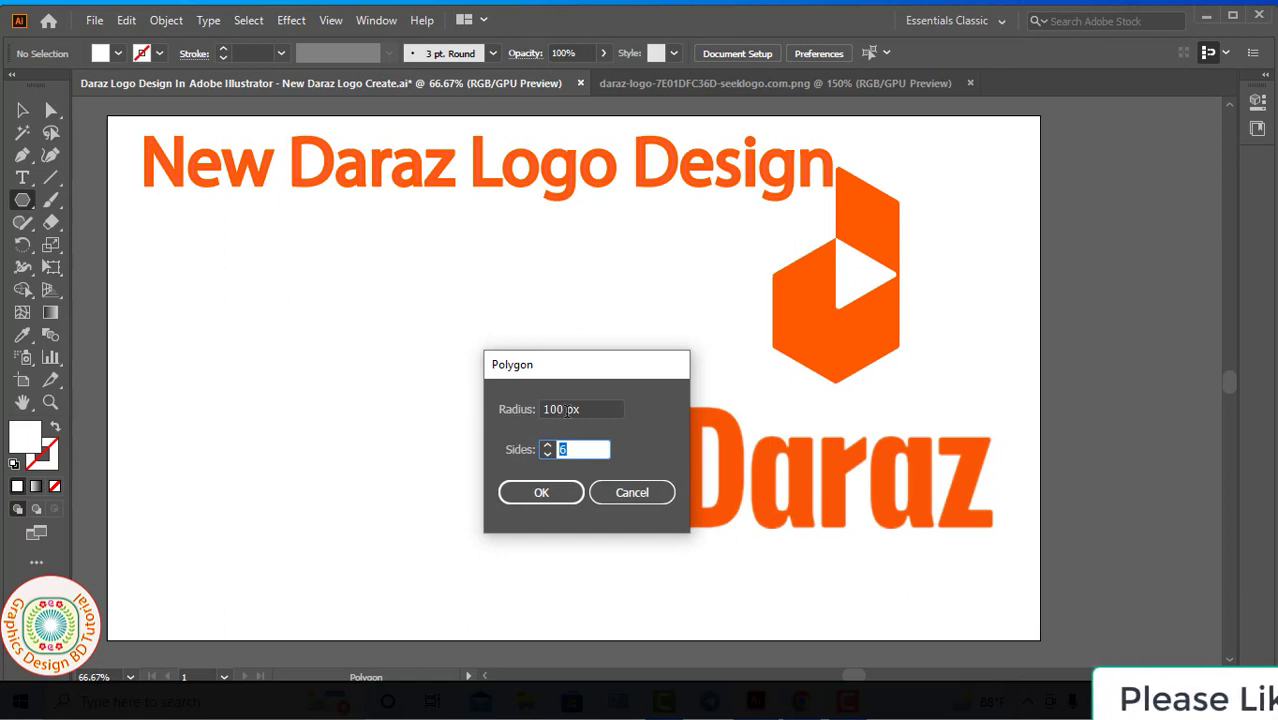
{"action": "left_click_drag", "start_coordinate": [581, 410], "coordinate": [541, 410]}
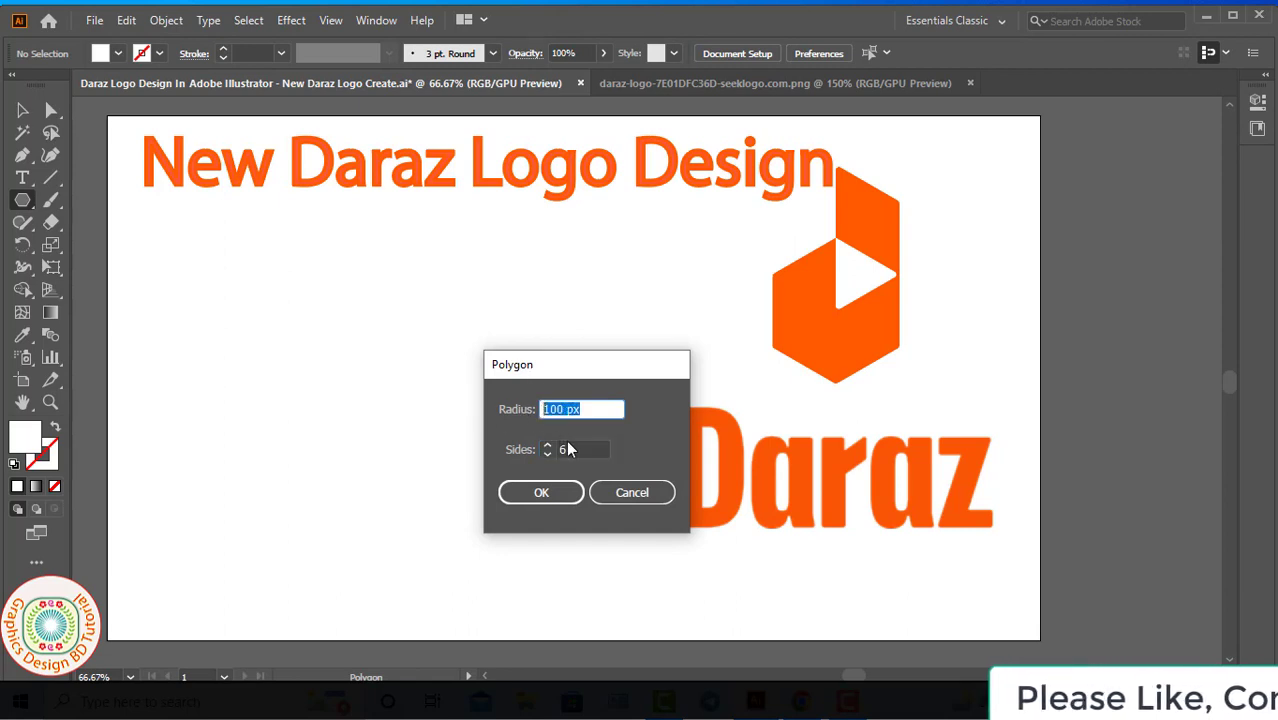
{"action": "key", "text": "Tab"}
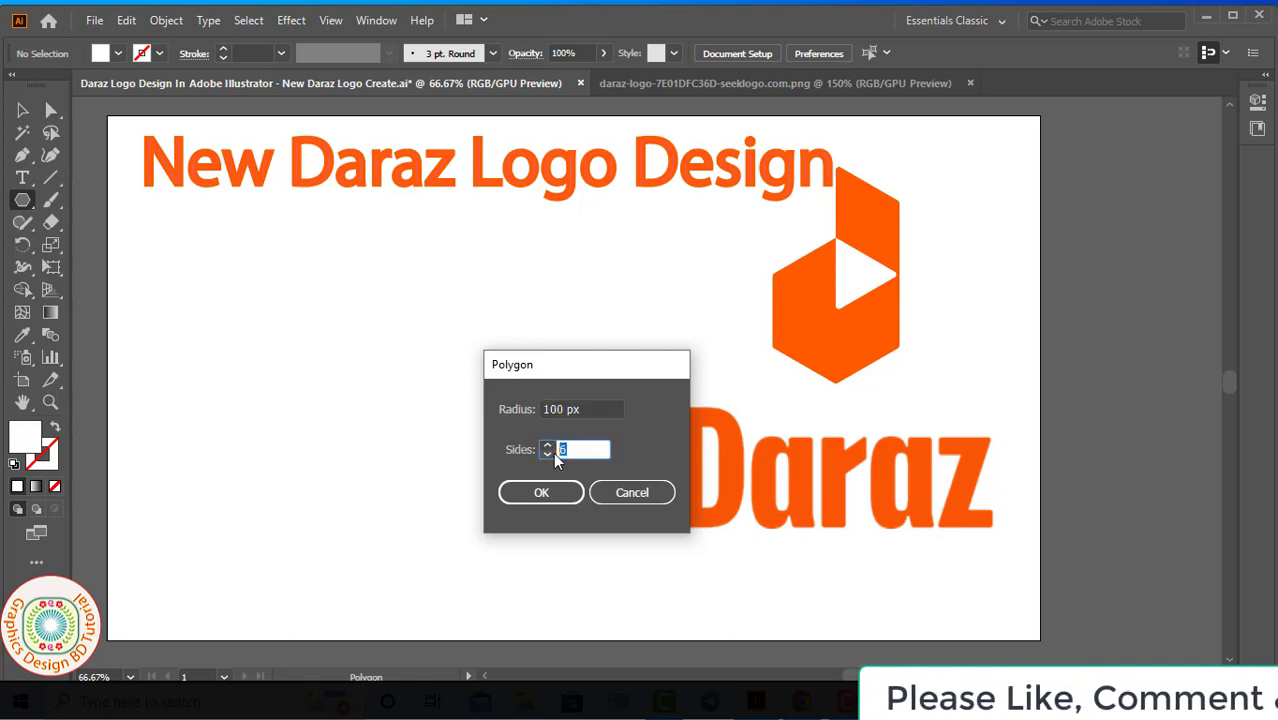
{"action": "left_click", "coordinate": [541, 493]}
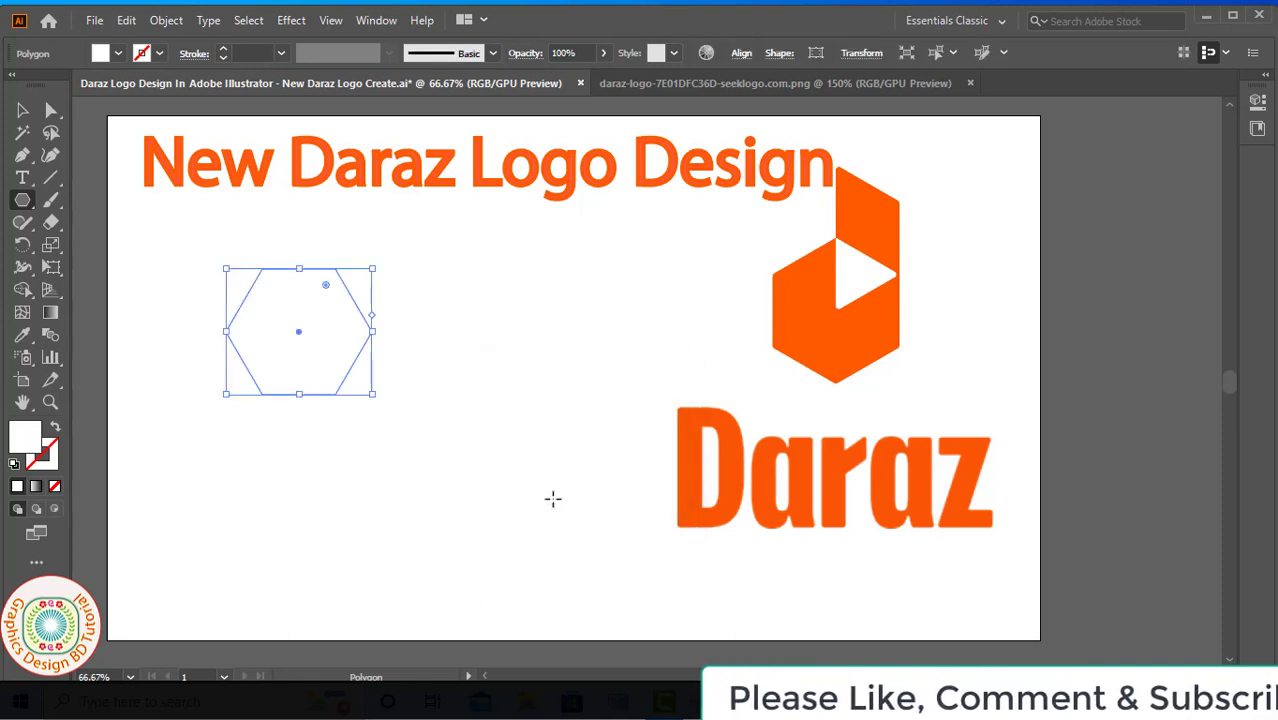
- Give the hexagon a 2 pt outline and move it beside the reference logo
{"action": "left_click", "coordinate": [282, 53]}
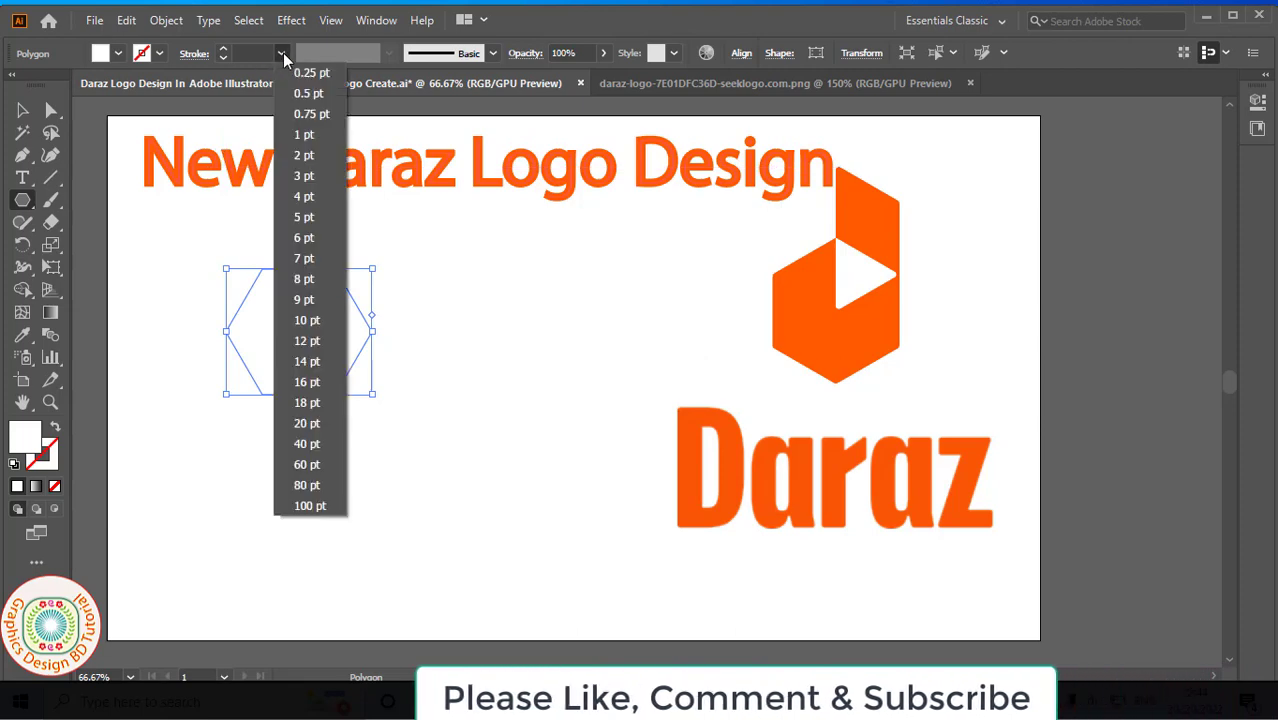
{"action": "left_click", "coordinate": [302, 155]}
{"action": "key", "text": "v"}
{"action": "left_click_drag", "start_coordinate": [337, 270], "coordinate": [319, 375]}
{"action": "left_click_drag", "start_coordinate": [336, 478], "coordinate": [460, 467]}
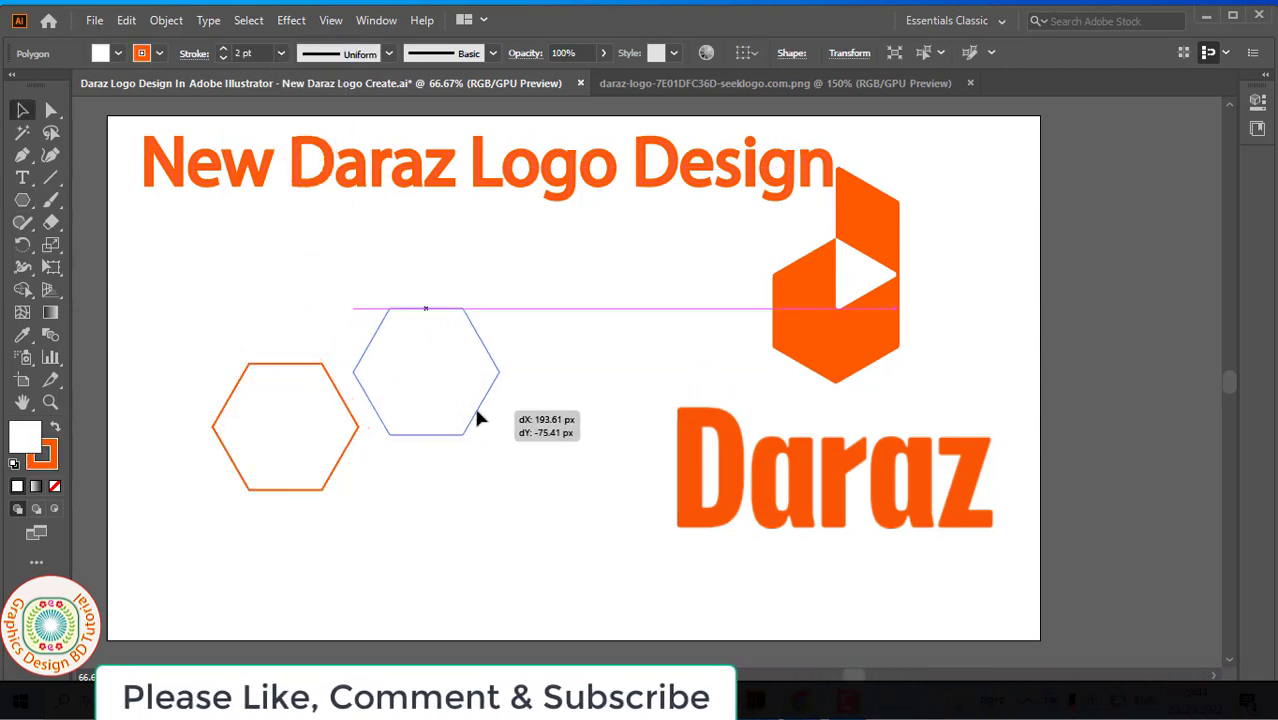
{"action": "key", "text": "ctrl+1"}
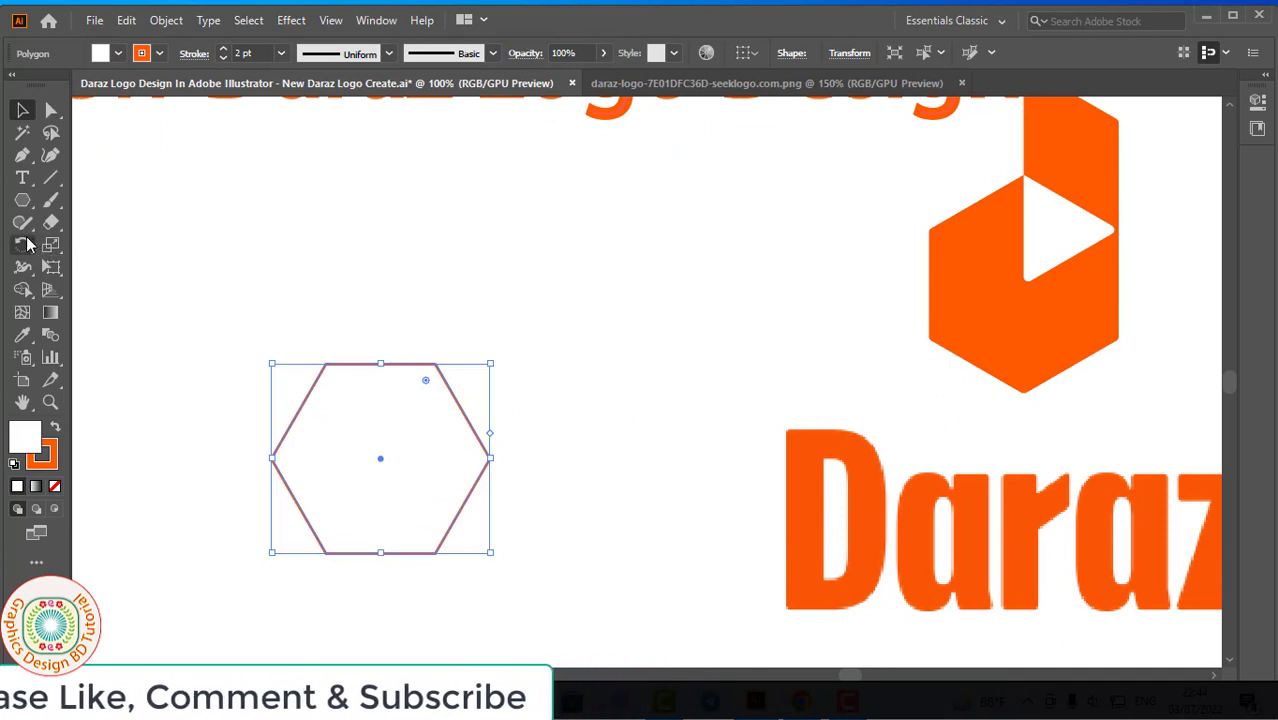
- Rotate the hexagon 30° so a vertex points up, and confirm pixel snapping with all options off
{"action": "left_click", "coordinate": [22, 244]}
{"action": "key", "text": "Return"}
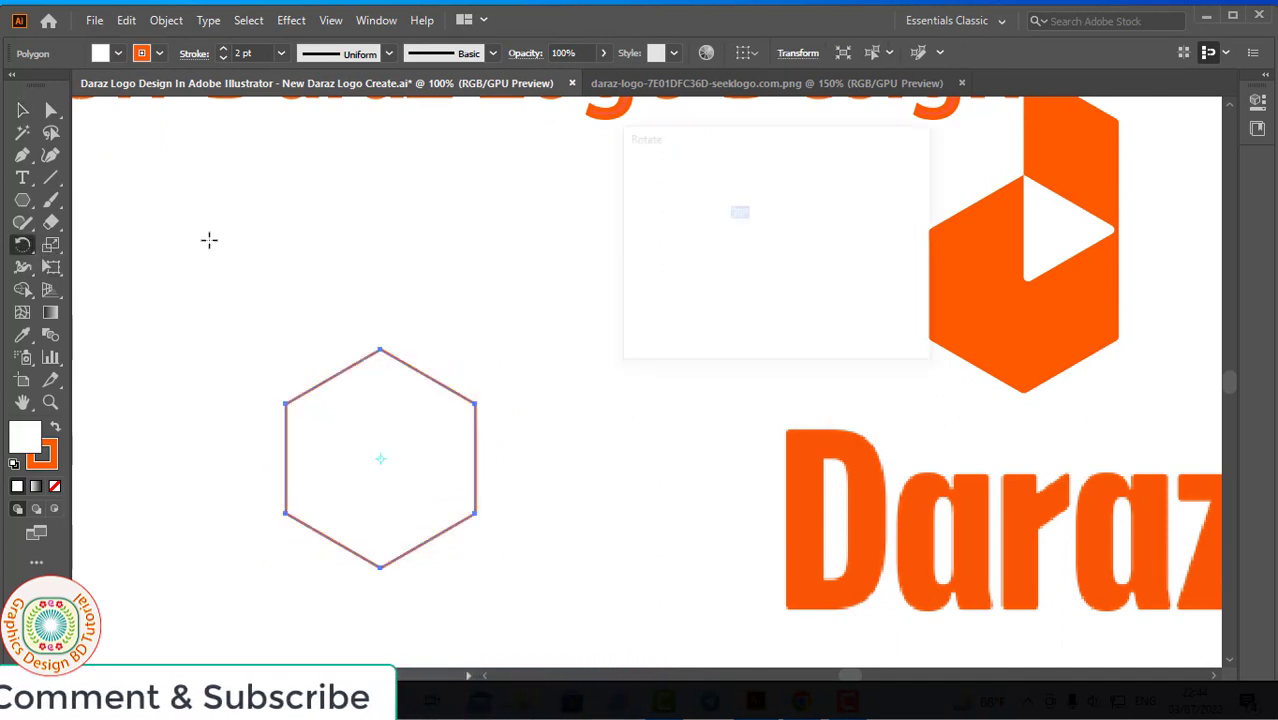
{"action": "left_click", "coordinate": [757, 212]}
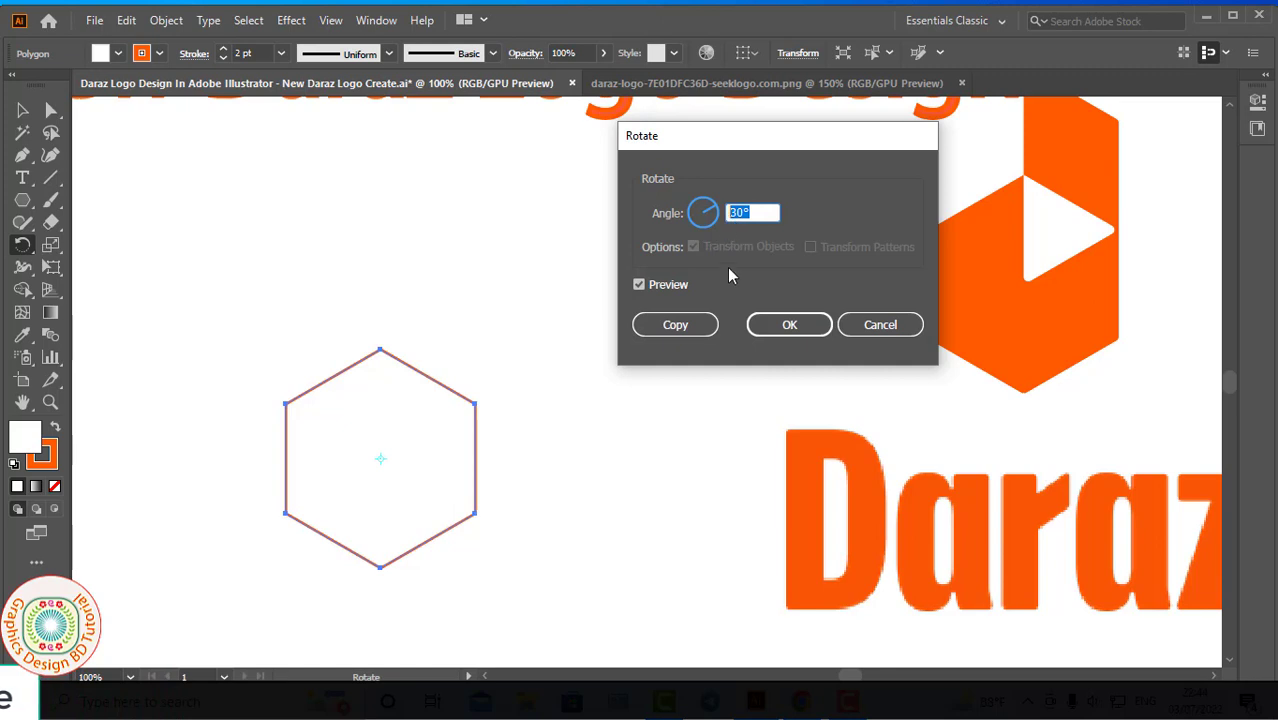
{"action": "left_click", "coordinate": [790, 326]}
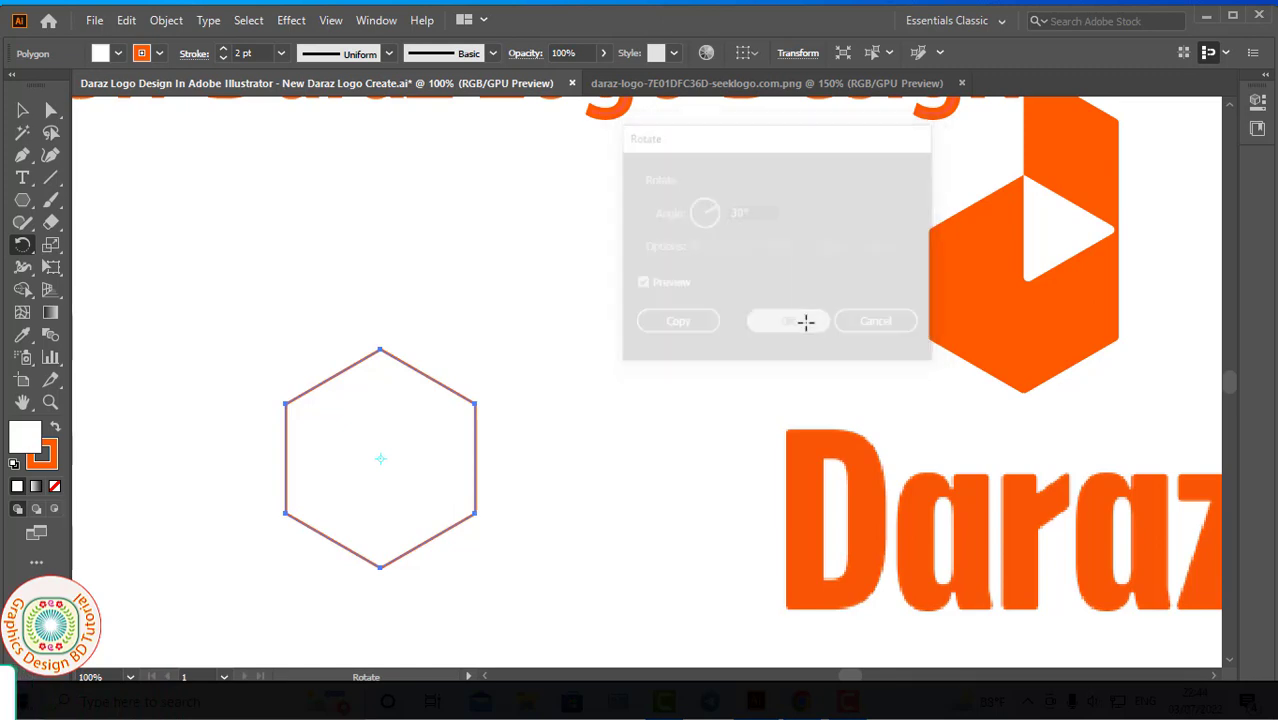
{"action": "left_click", "coordinate": [1227, 55]}
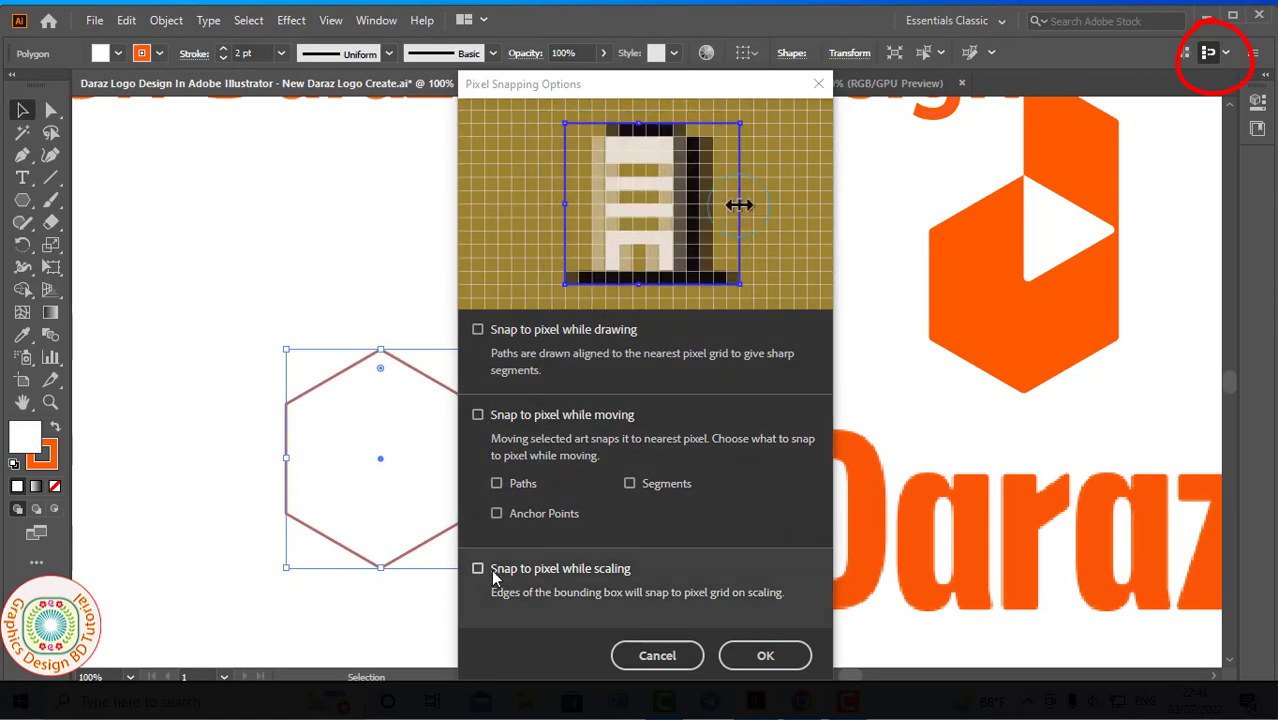
{"action": "left_click", "coordinate": [764, 656]}
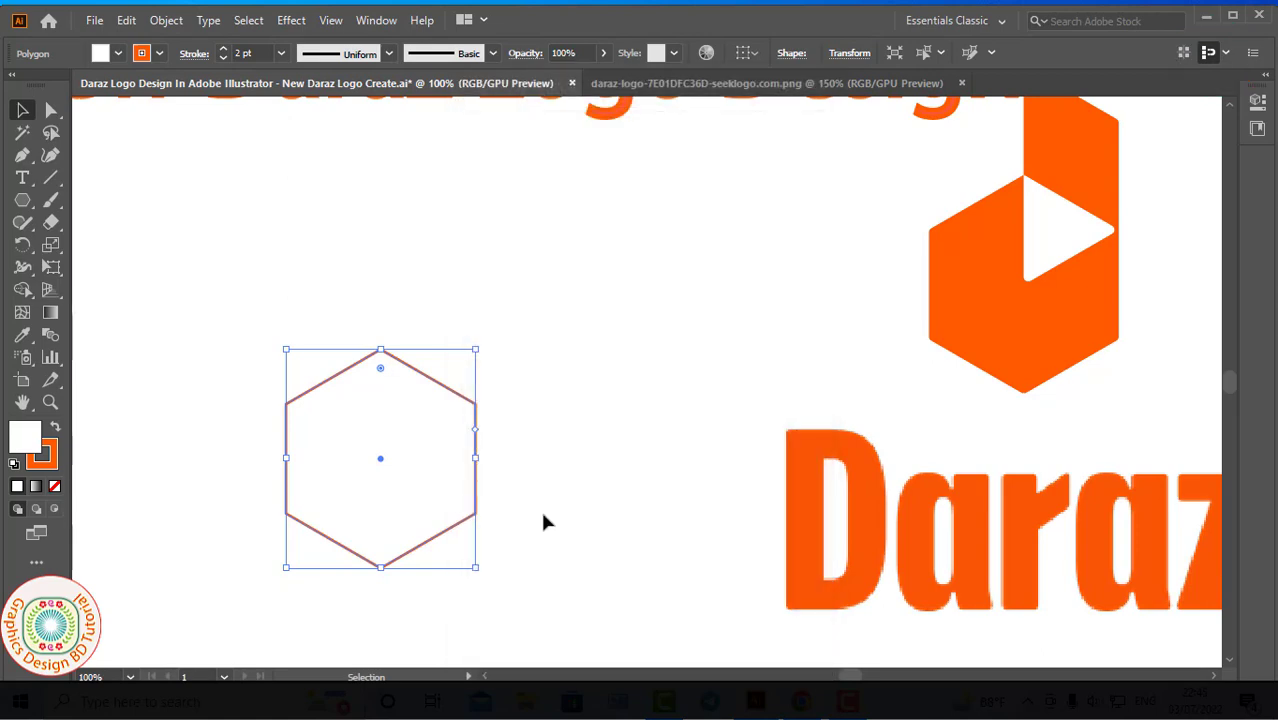
- Duplicate the hexagon and place the copy 100 px above the original
{"action": "left_click_drag", "start_coordinate": [433, 543], "coordinate": [430, 432]}
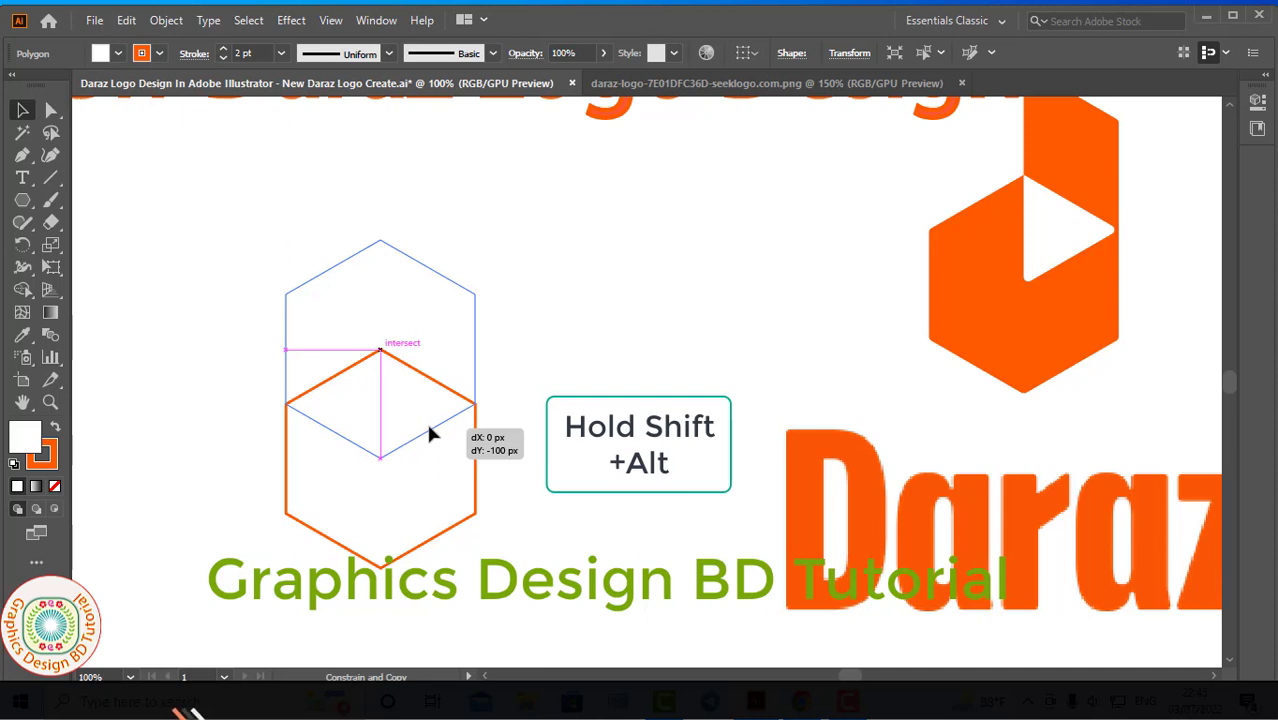
{"action": "left_click_drag", "start_coordinate": [428, 428], "coordinate": [430, 430]}
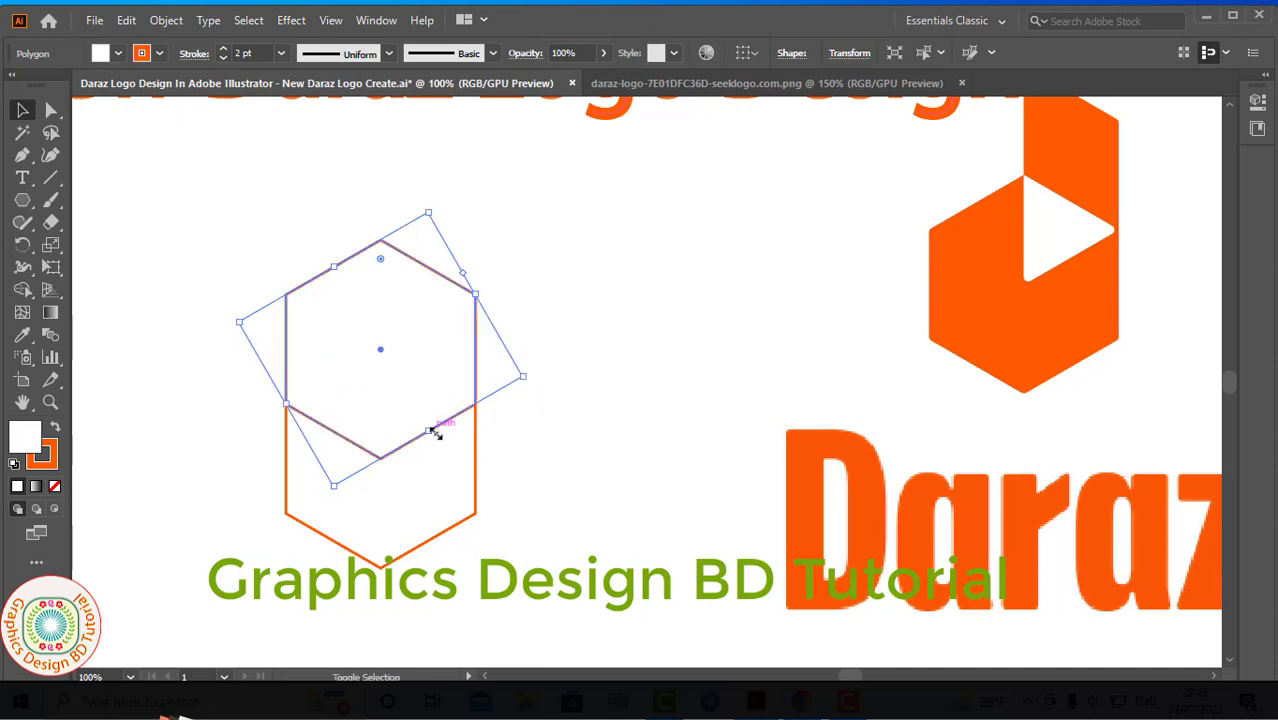
{"action": "left_click", "coordinate": [566, 433]}
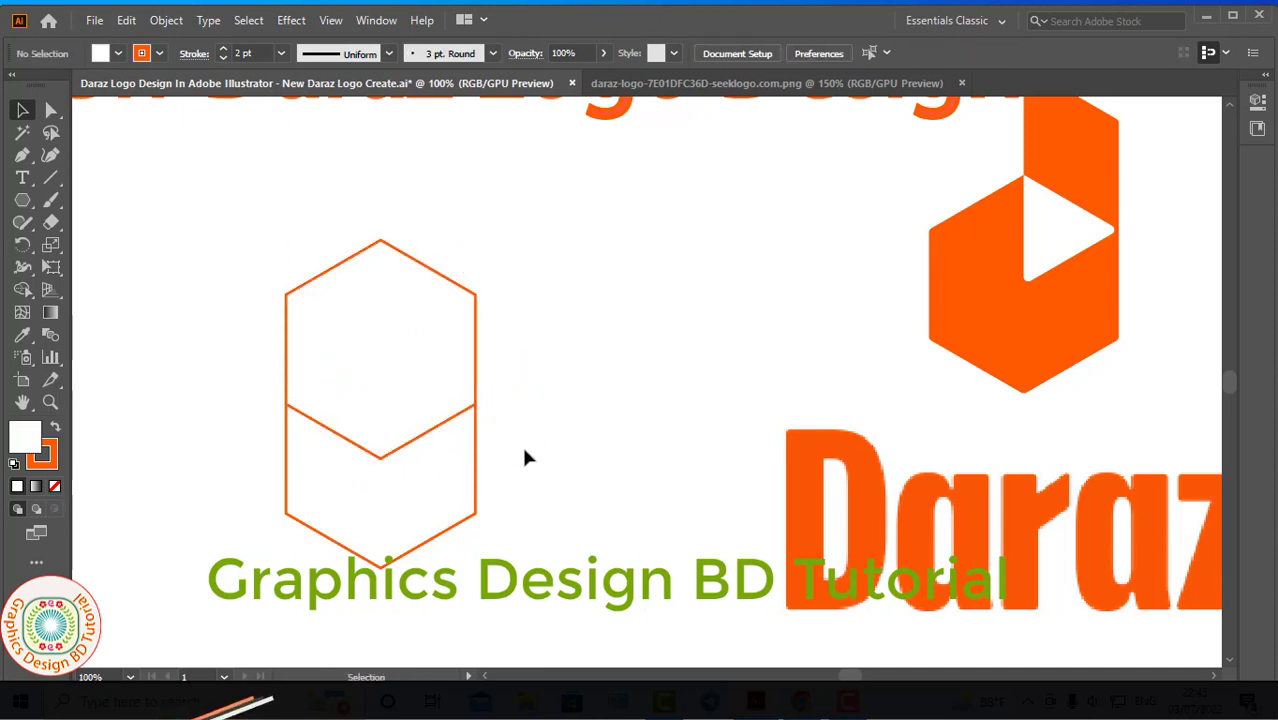
- Set both hexagons' fill to [None] so their overlap shows
{"action": "left_click_drag", "start_coordinate": [212, 245], "coordinate": [545, 620]}
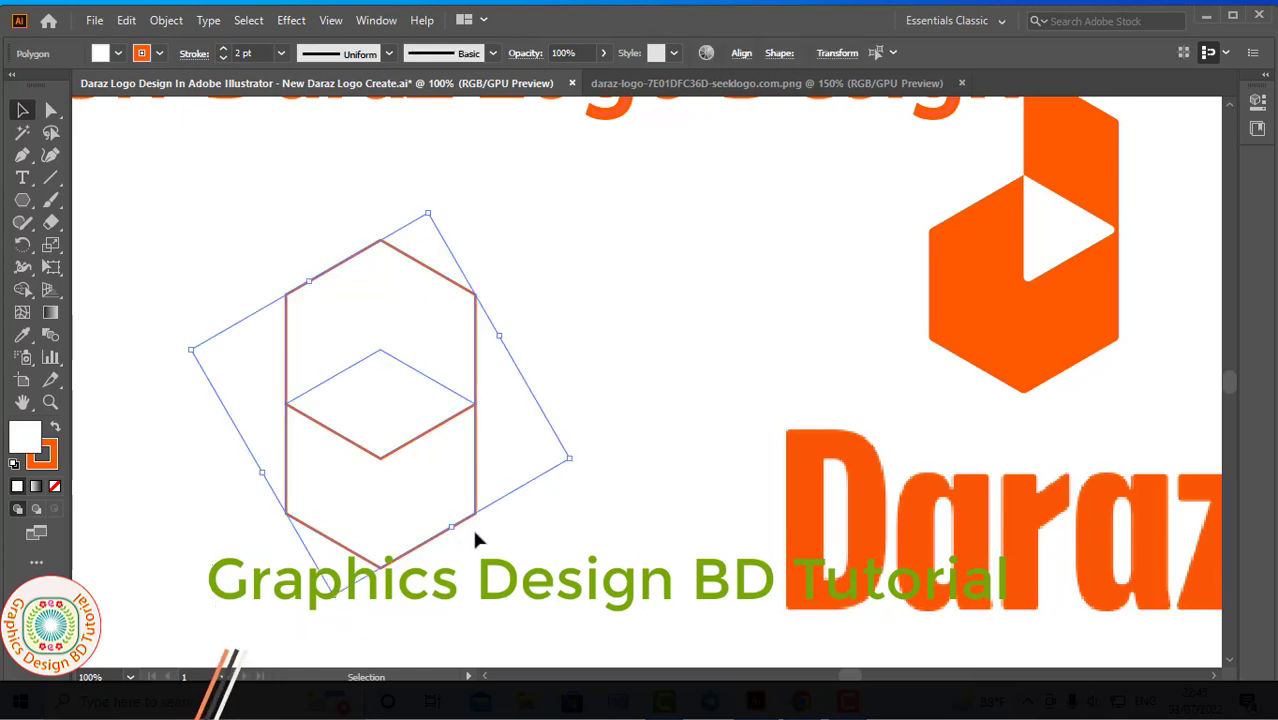
{"action": "left_click", "coordinate": [119, 55]}
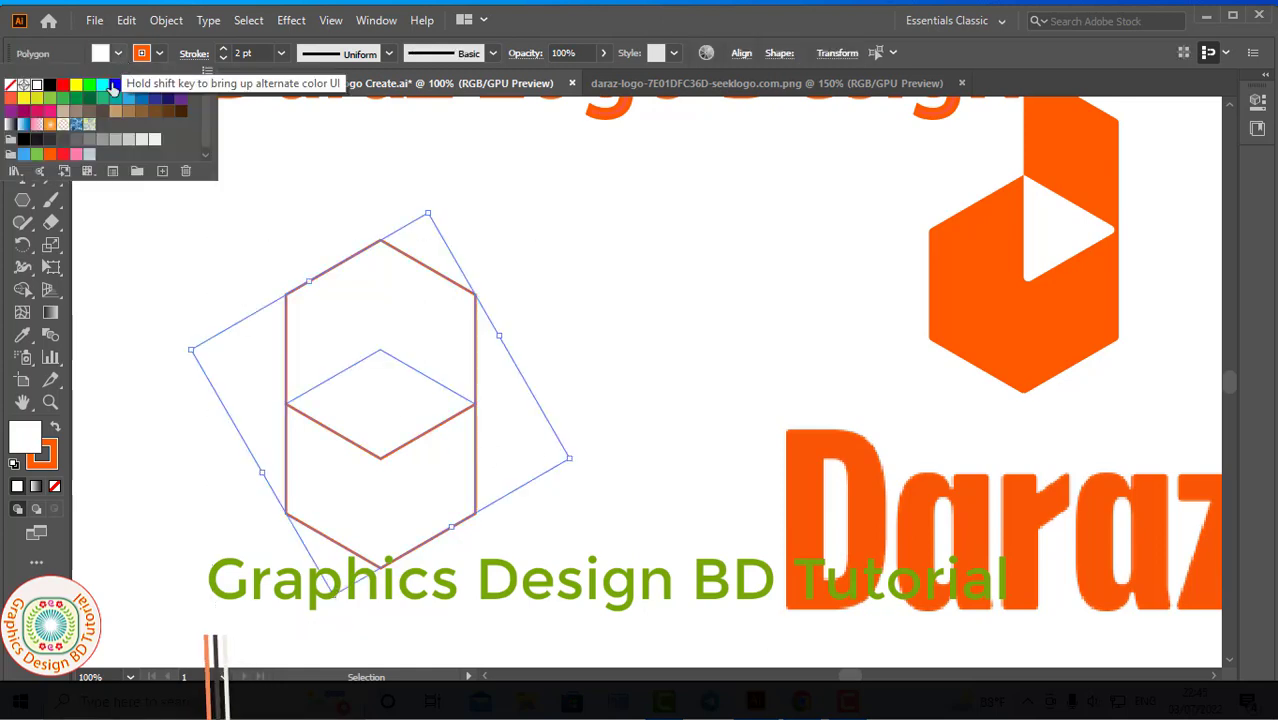
{"action": "left_click", "coordinate": [10, 87]}
{"action": "left_click", "coordinate": [249, 227]}
{"action": "left_click", "coordinate": [248, 222]}
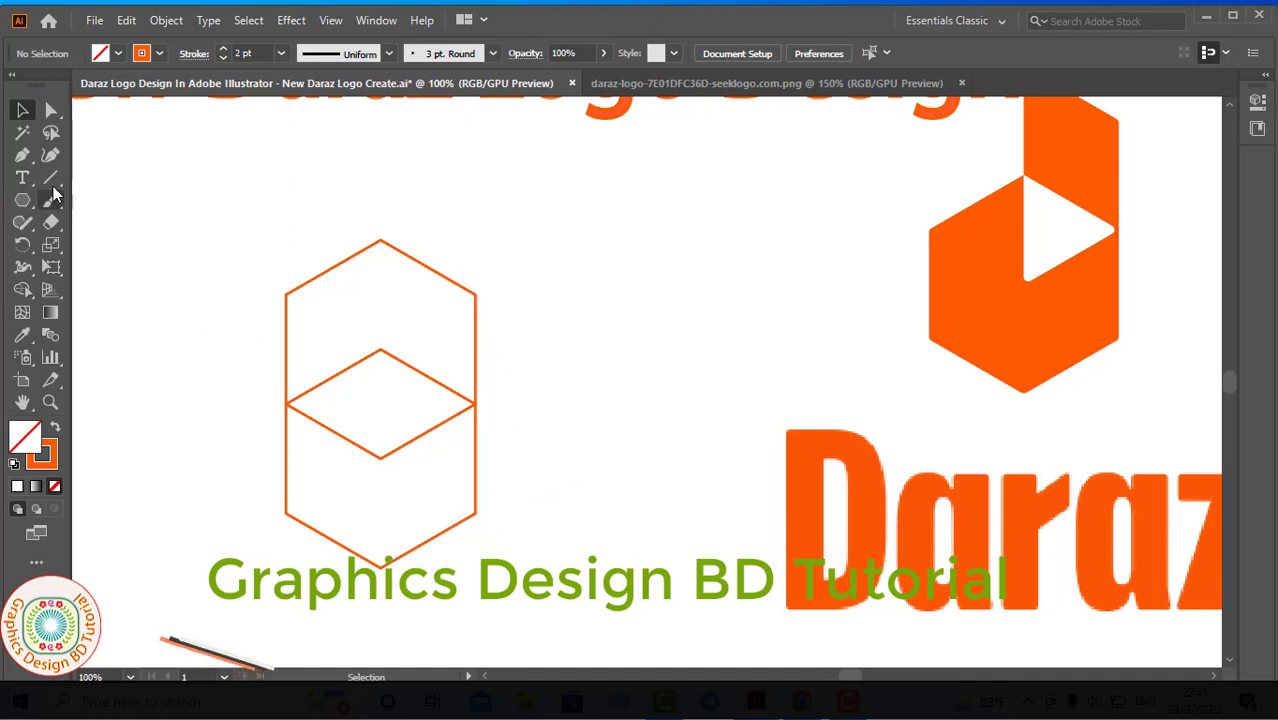
- Draw a vertical line from the diamond centre through both hexagons, then select all artwork
{"action": "left_click", "coordinate": [53, 180]}
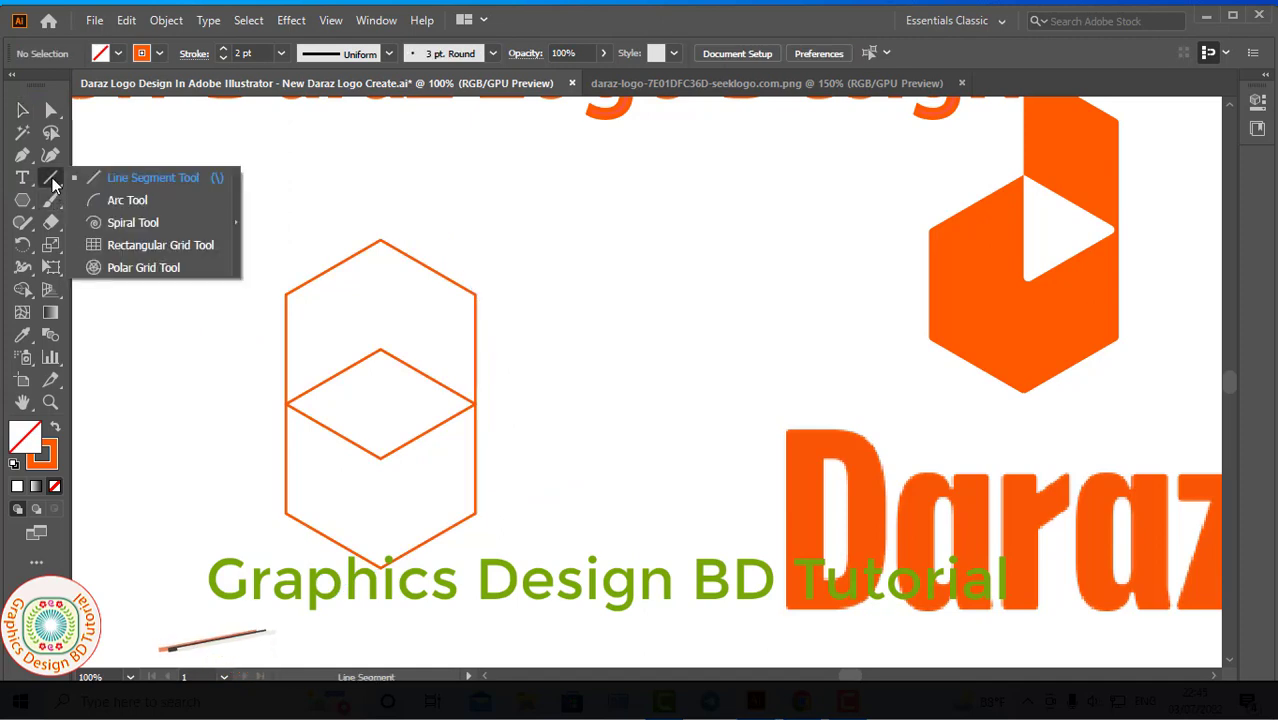
{"action": "left_click", "coordinate": [138, 181]}
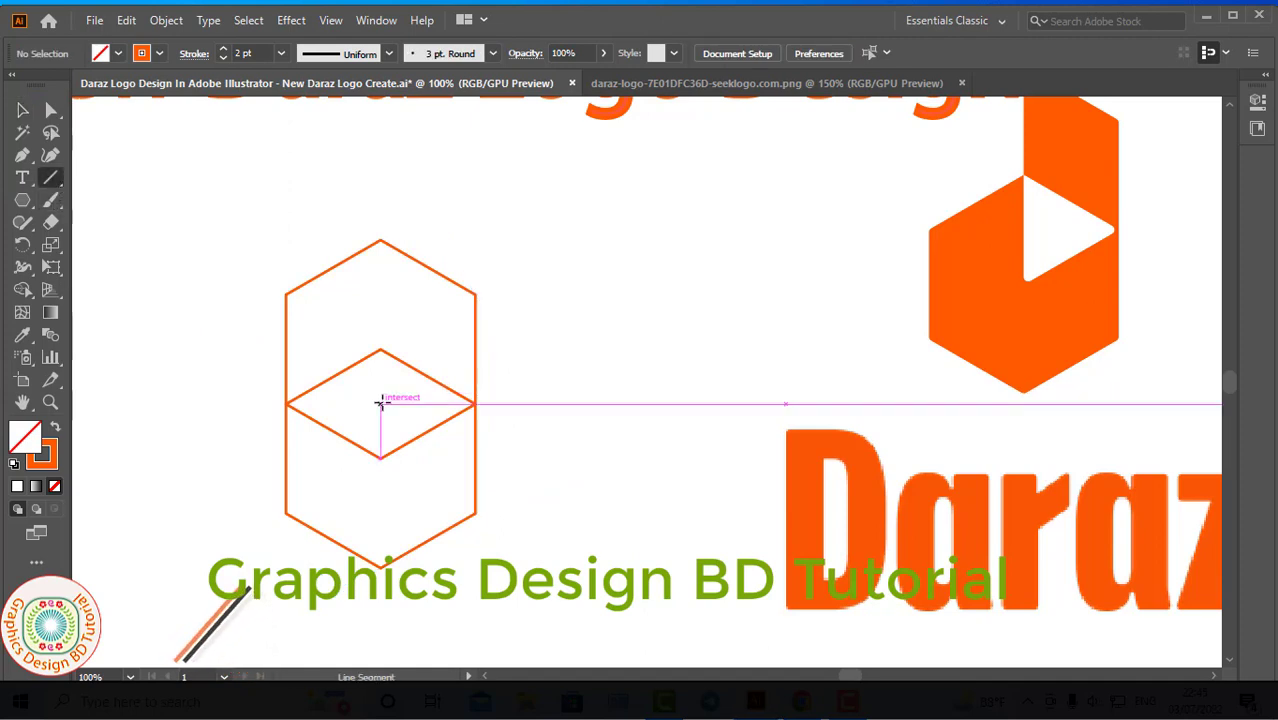
{"action": "left_click_drag", "start_coordinate": [380, 403], "coordinate": [398, 208]}
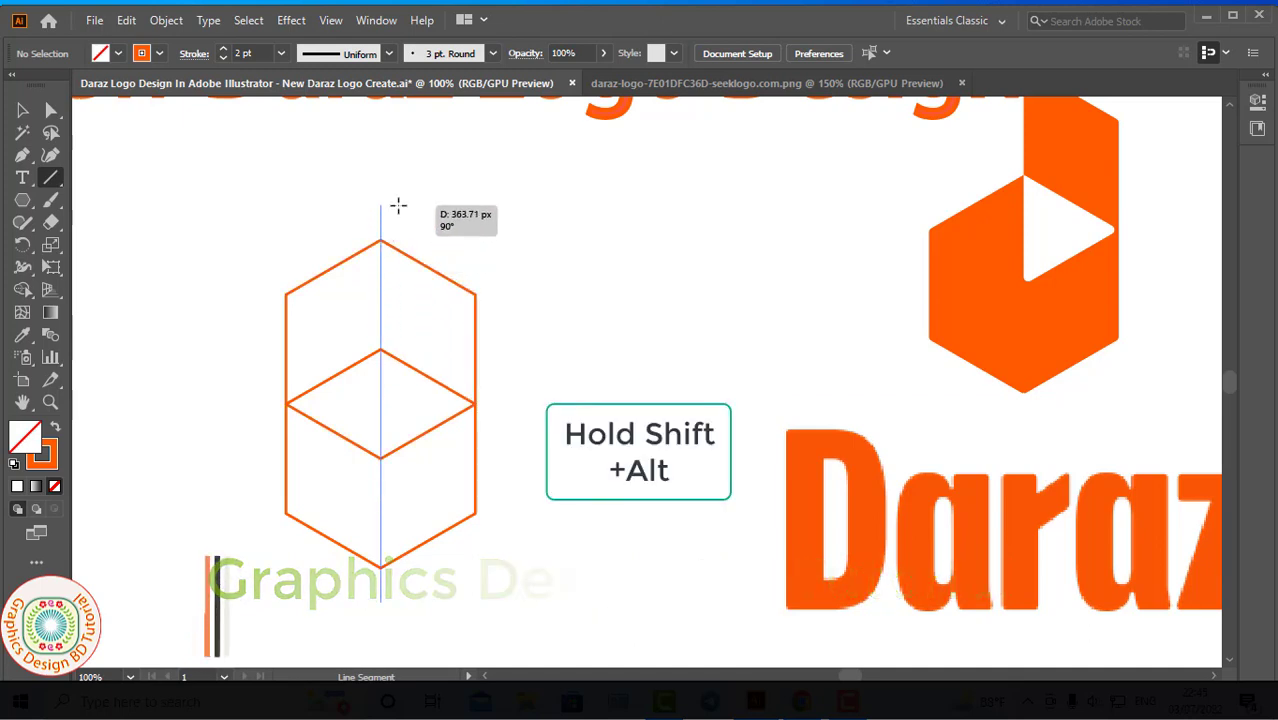
{"action": "left_click_drag", "start_coordinate": [398, 205], "coordinate": [398, 206]}
{"action": "key", "text": "v"}
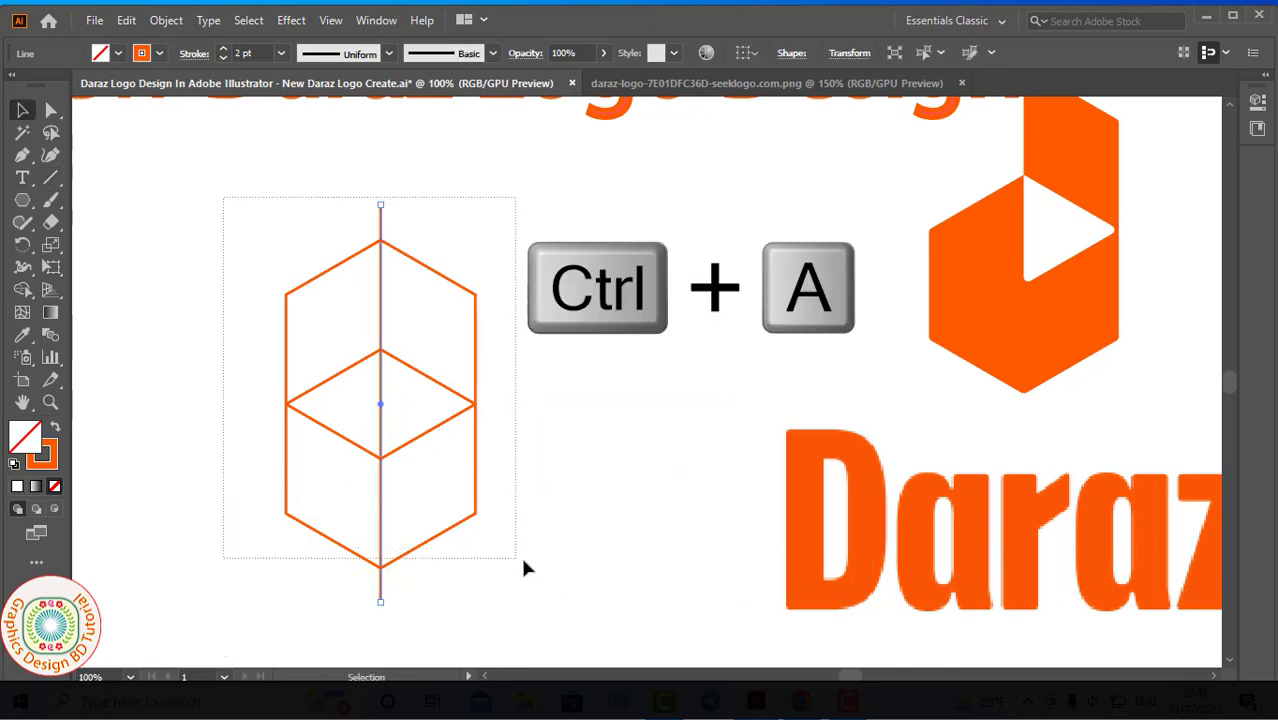
{"action": "key", "text": "ctrl+a"}
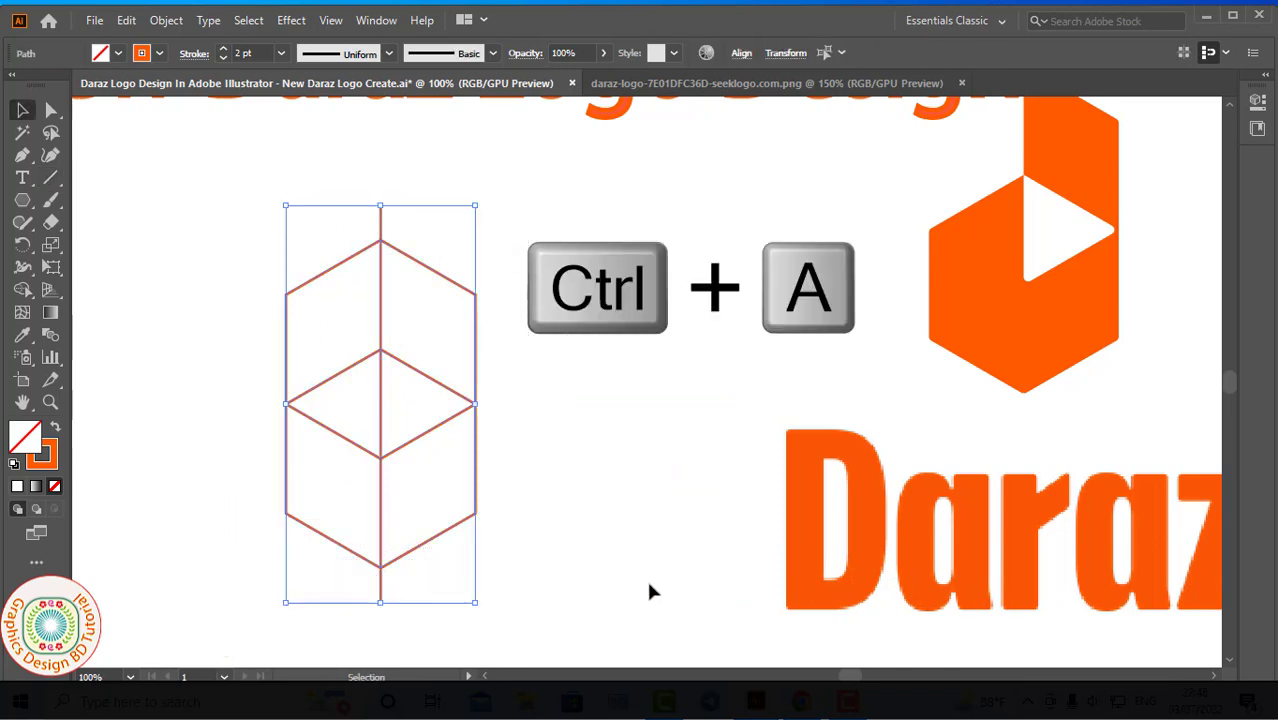
{"action": "left_click", "coordinate": [376, 20]}
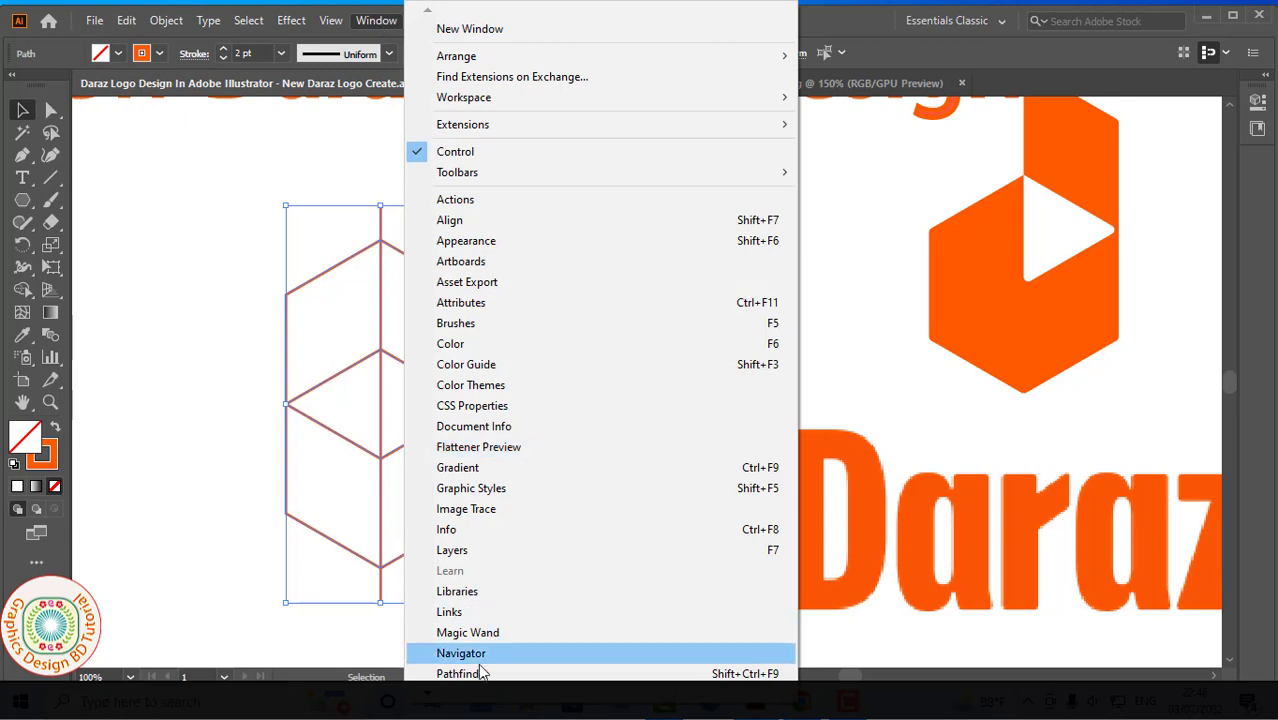
- Divide the hexagons and line into separate pieces with Pathfinder Divide
{"action": "scroll", "coordinate": [485, 600], "scroll_direction": "down", "scroll_amount": 2}
{"action": "scroll", "coordinate": [485, 630], "scroll_direction": "down", "scroll_amount": 4}
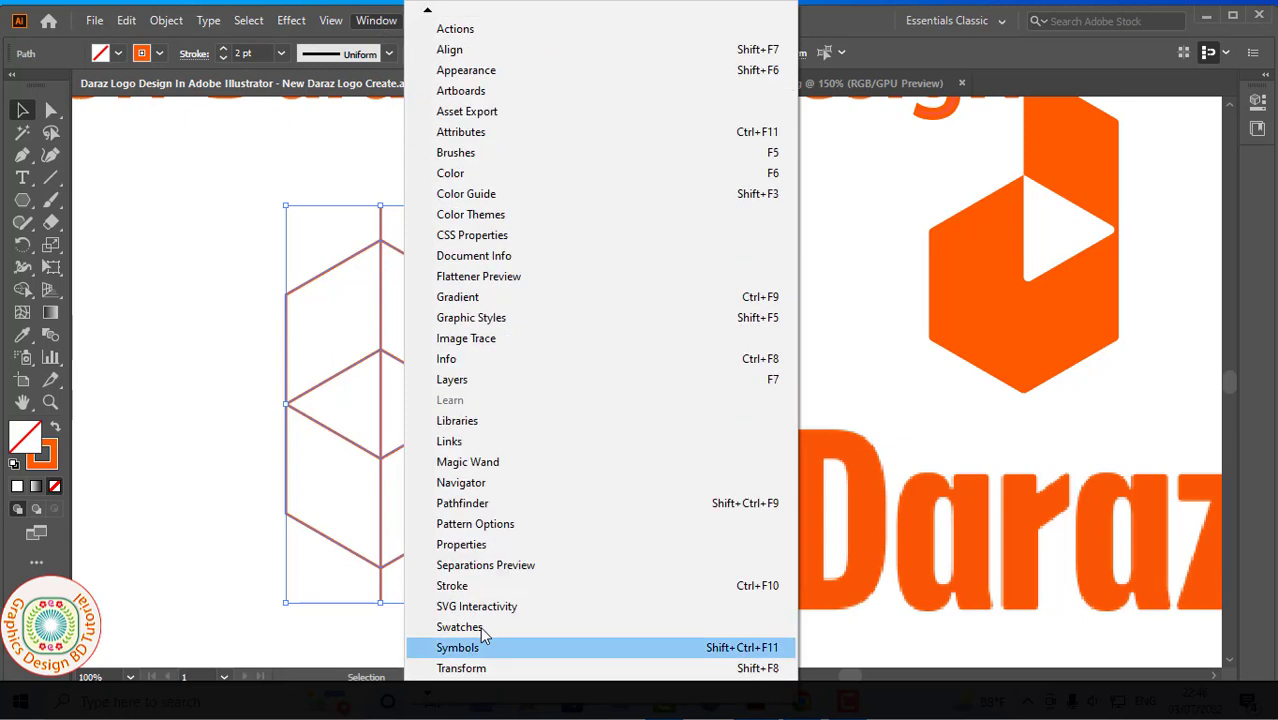
{"action": "left_click", "coordinate": [478, 510]}
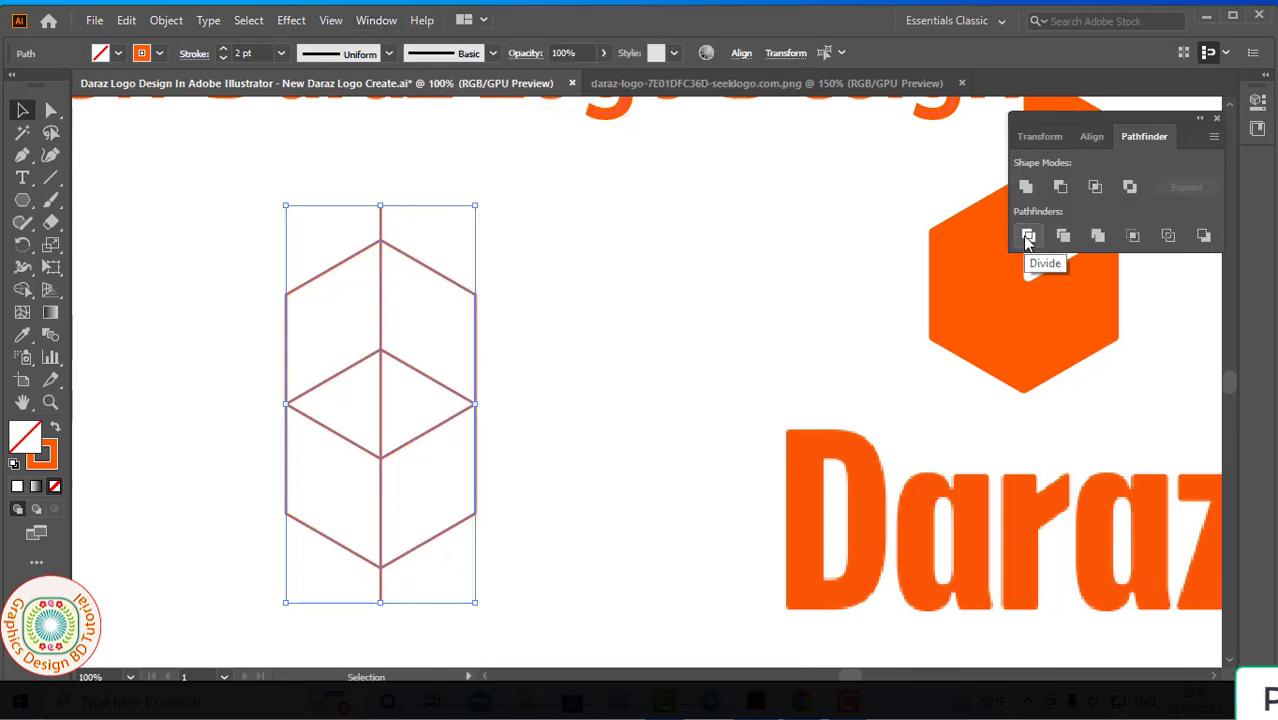
{"action": "left_click", "coordinate": [1028, 238]}
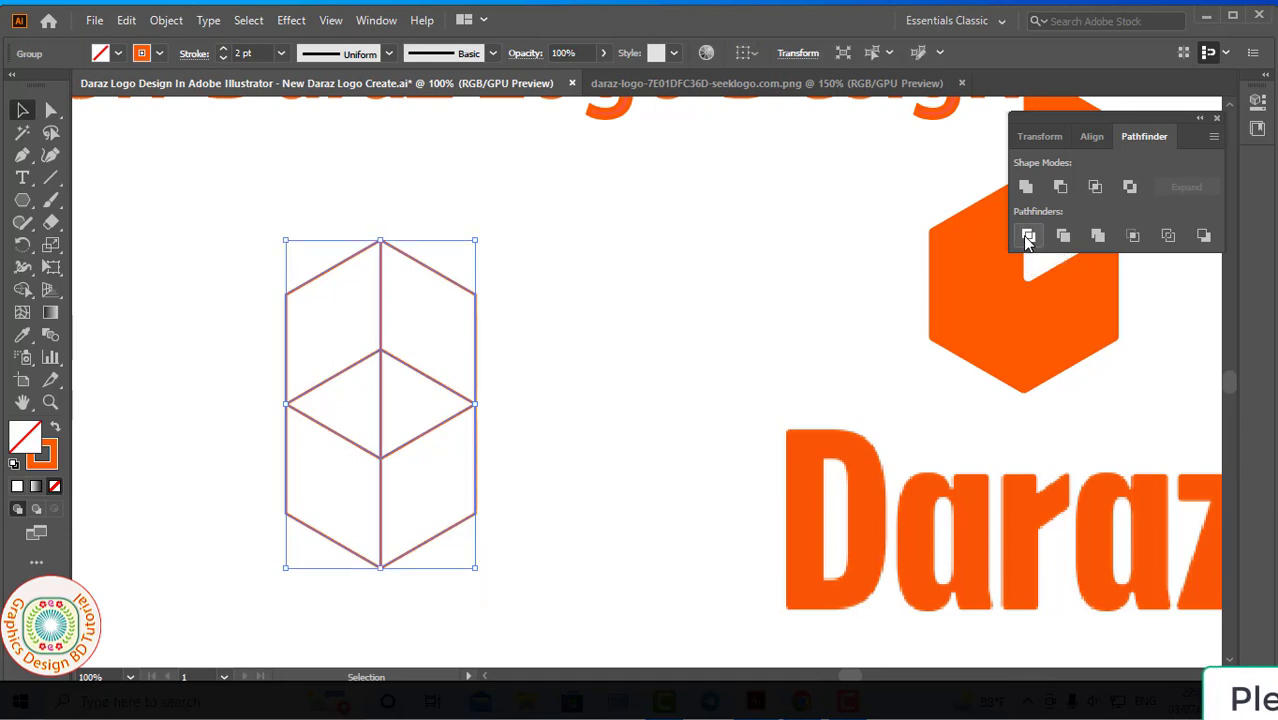
{"action": "key", "text": "shift+ctrl+F9"}
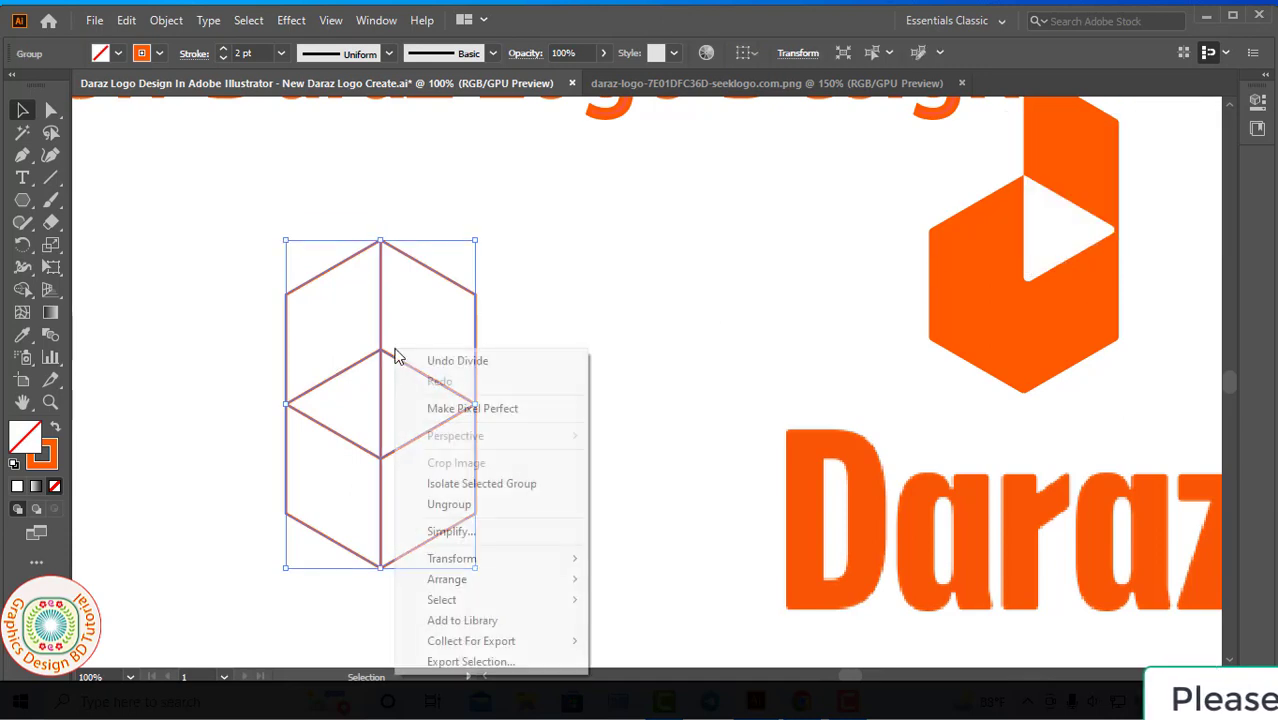
- Ungroup the divided pieces and delete the upper-left piece
{"action": "right_click", "coordinate": [395, 355]}
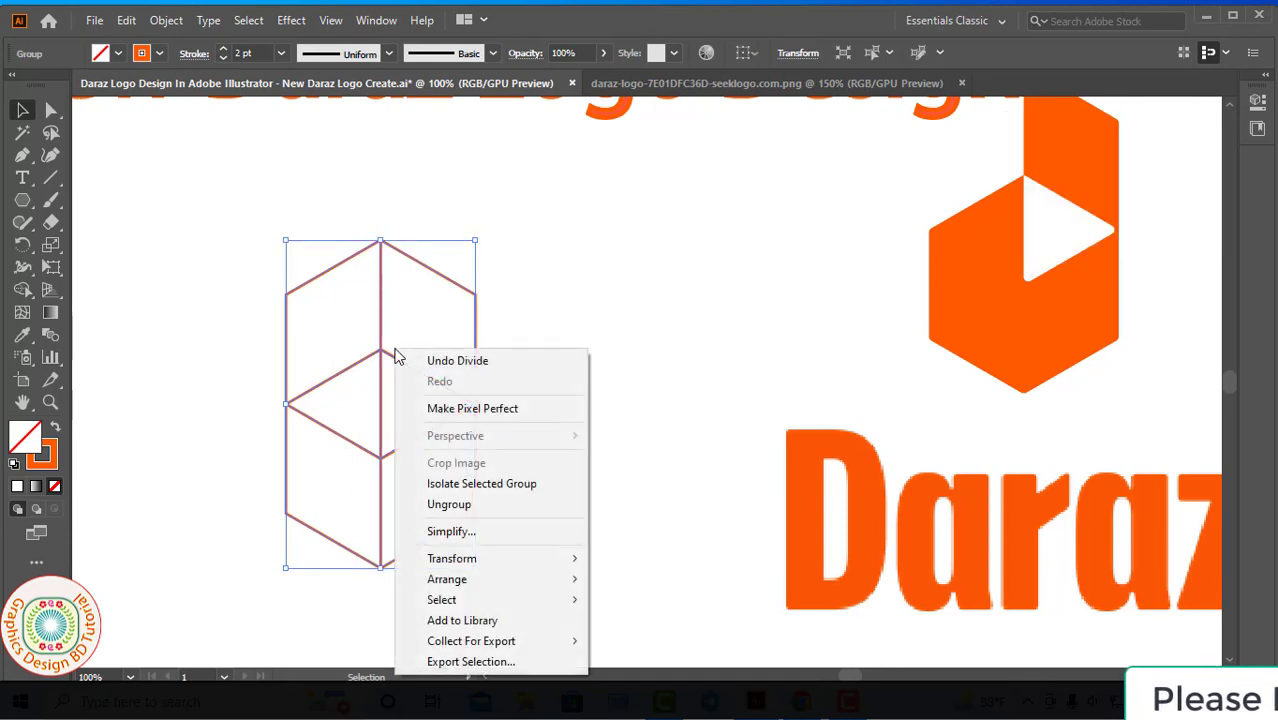
{"action": "left_click", "coordinate": [463, 506]}
{"action": "left_click", "coordinate": [305, 283]}
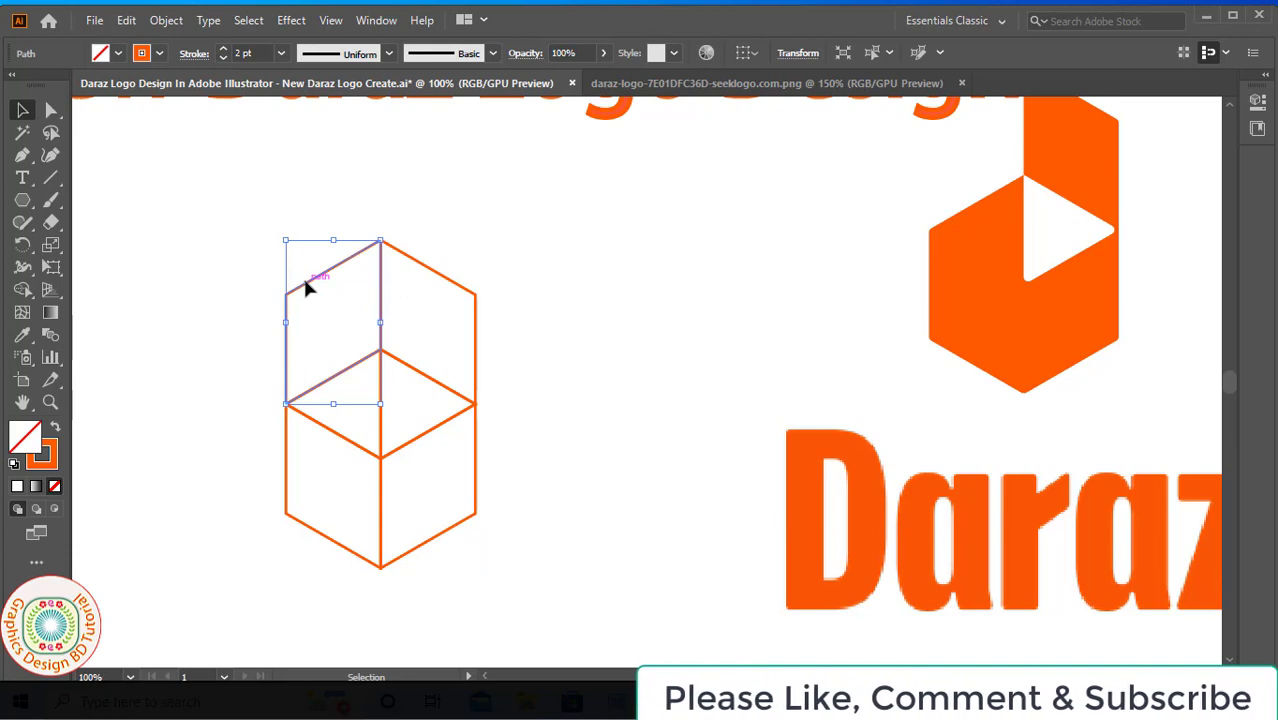
{"action": "key", "text": "Delete"}
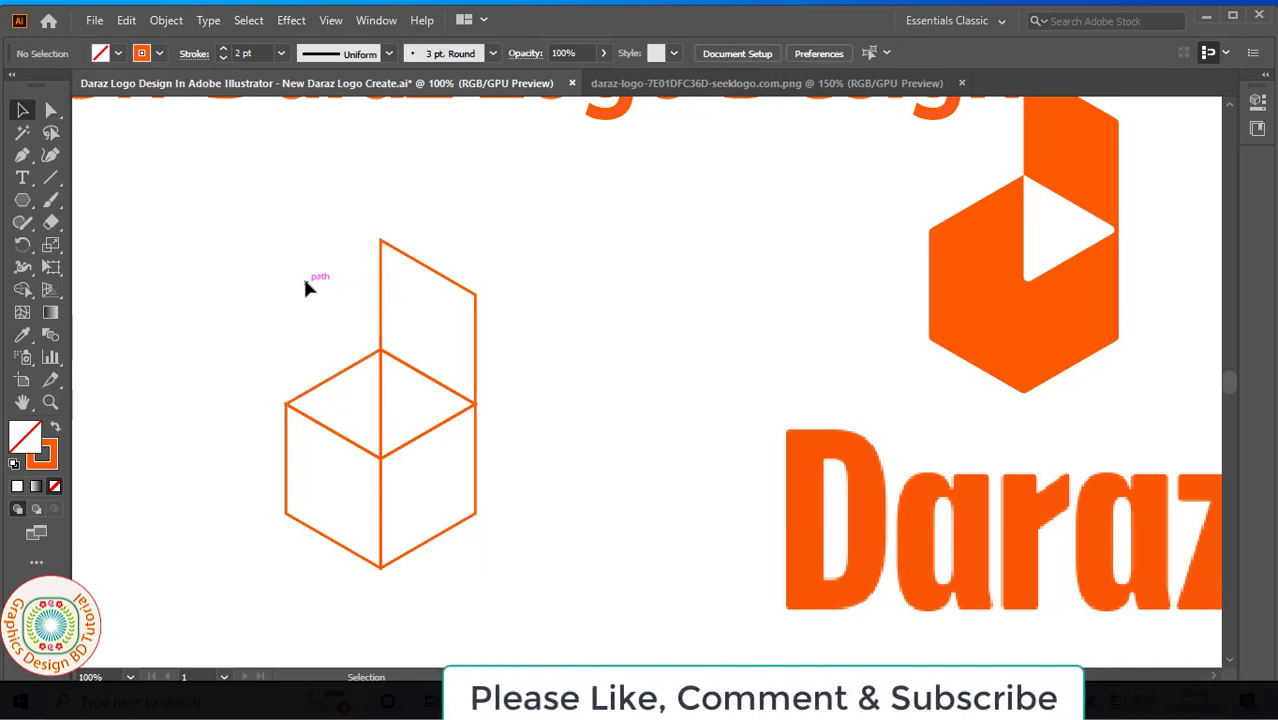
- Copy the right half of the central diamond
{"action": "left_click", "coordinate": [440, 427]}
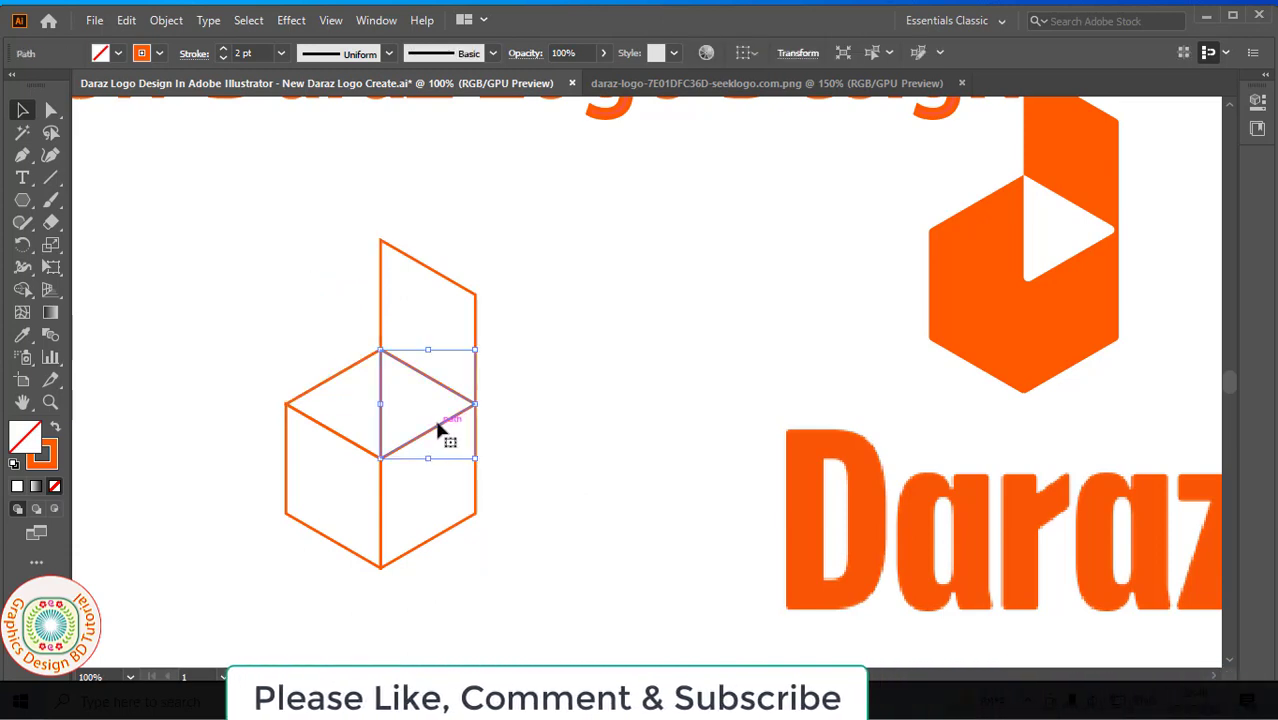
{"action": "left_click", "coordinate": [126, 20]}
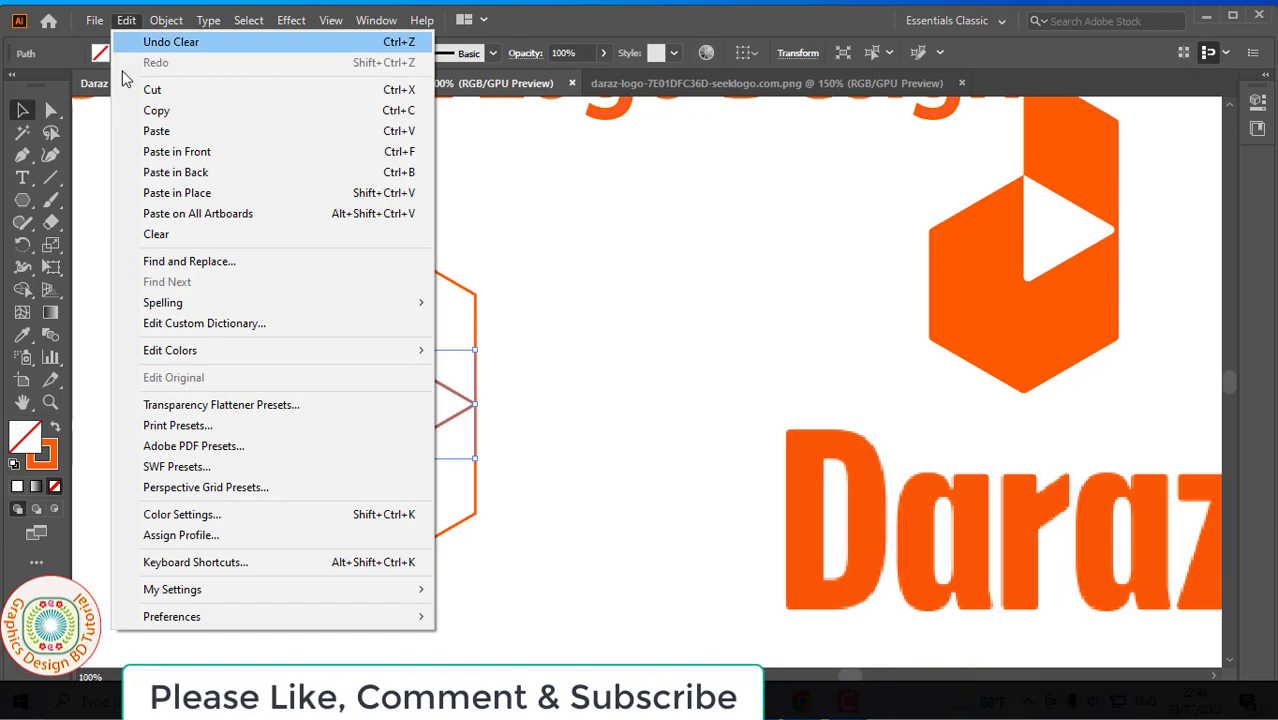
{"action": "left_click", "coordinate": [157, 112]}
- Merge the cube faces into one outer shape with the Shape Builder tool
{"action": "left_click_drag", "start_coordinate": [215, 200], "coordinate": [553, 598]}
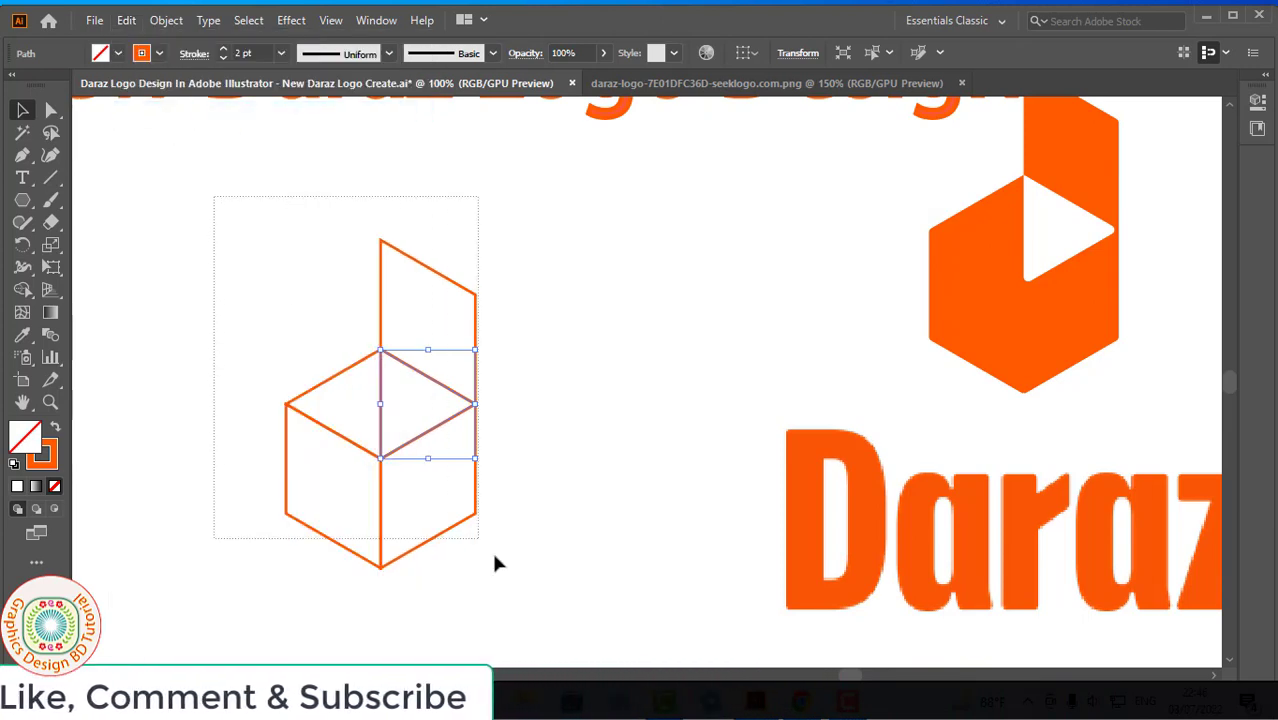
{"action": "left_click", "coordinate": [23, 290]}
{"action": "left_click_drag", "start_coordinate": [27, 295], "coordinate": [106, 290]}
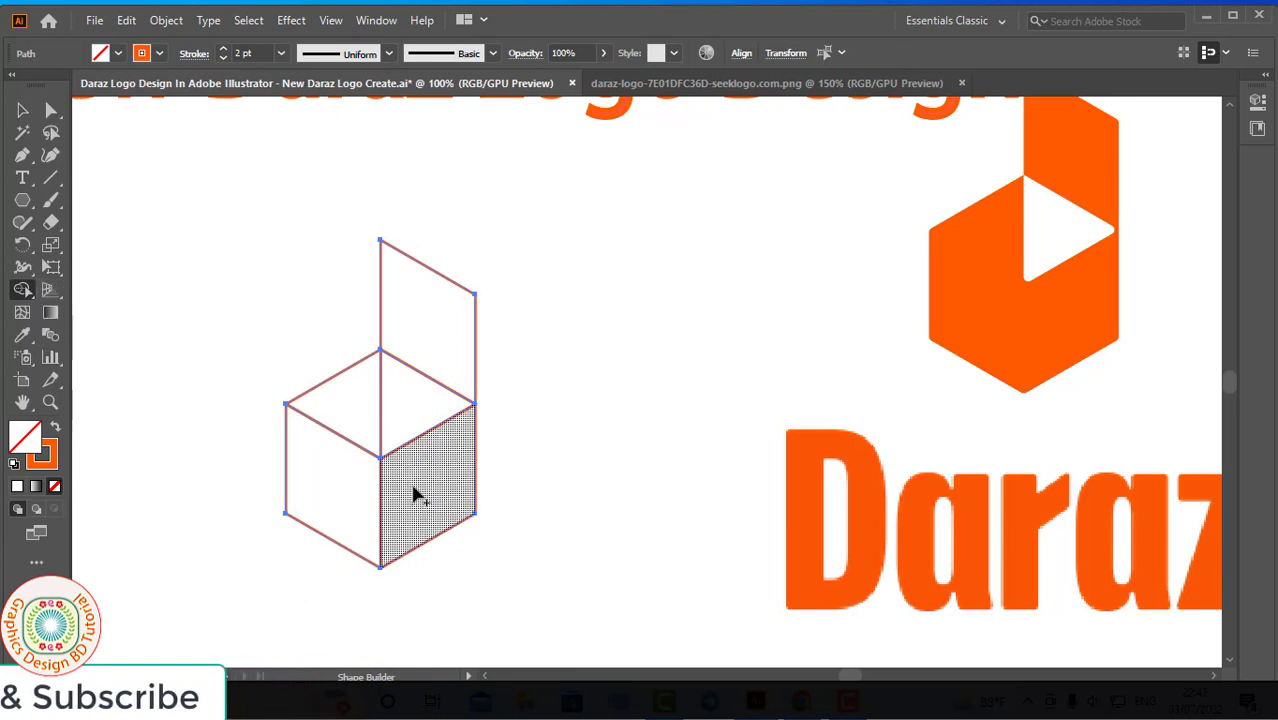
{"action": "mouse_move", "coordinate": [414, 489]}
{"action": "left_mouse_down"}
{"action": "mouse_move", "coordinate": [377, 458]}
{"action": "mouse_move", "coordinate": [403, 337]}
{"action": "left_mouse_up"}
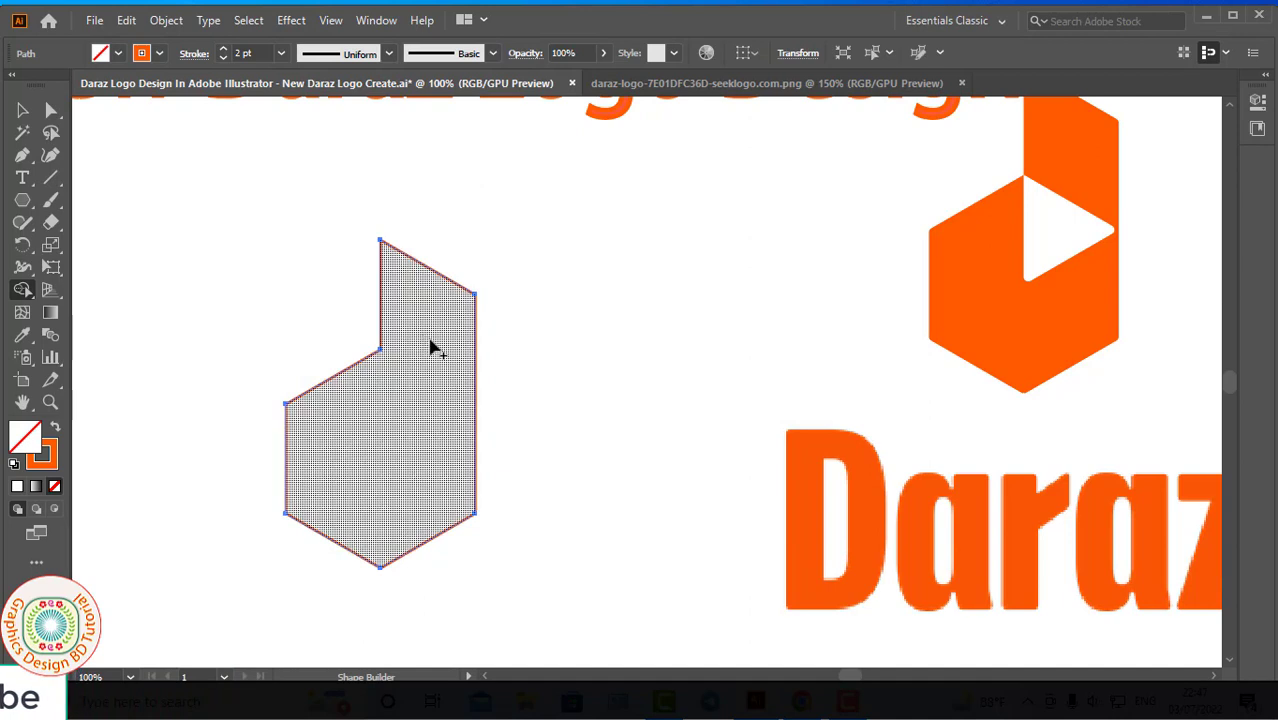
- Paste the copied triangle in place and select the hexagon outline path
{"action": "left_click", "coordinate": [128, 21]}
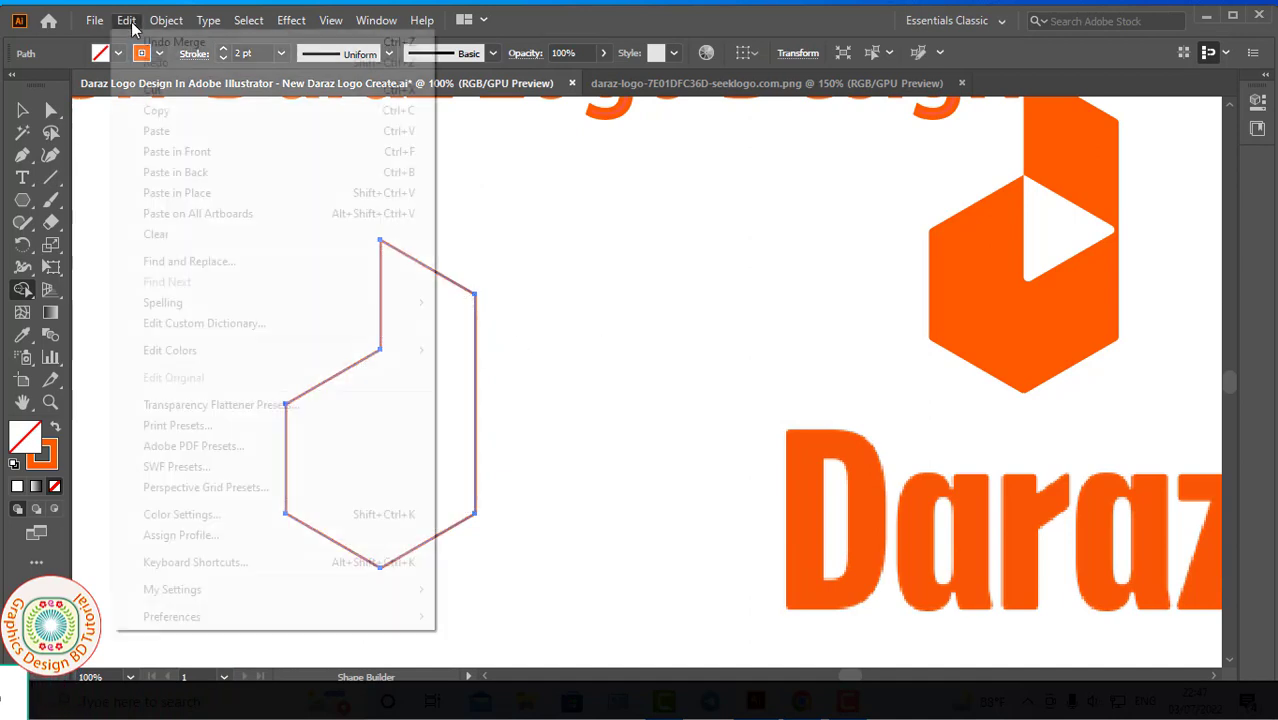
{"action": "left_click", "coordinate": [195, 196]}
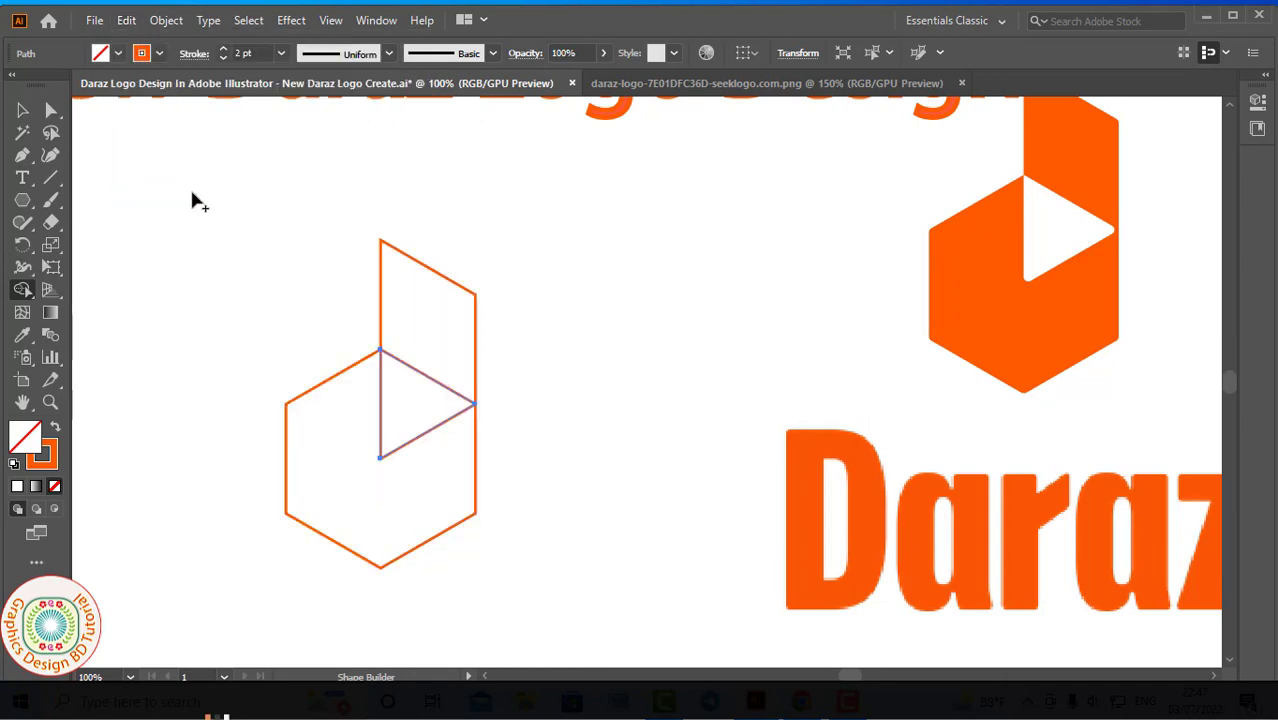
{"action": "key", "text": "v"}
{"action": "left_click", "coordinate": [190, 186]}
{"action": "left_click", "coordinate": [381, 262]}
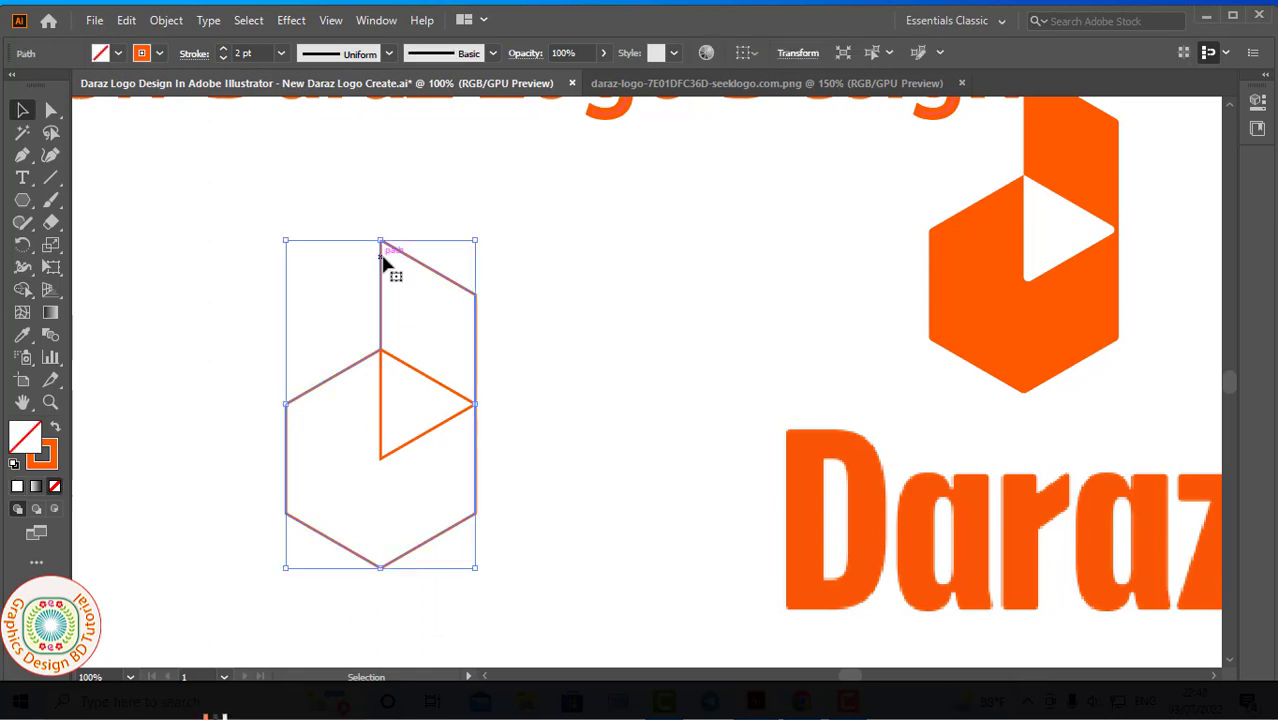
- Fill the merged logo shape with the orange swatch
{"action": "left_click", "coordinate": [117, 53]}
{"action": "left_click", "coordinate": [49, 155]}
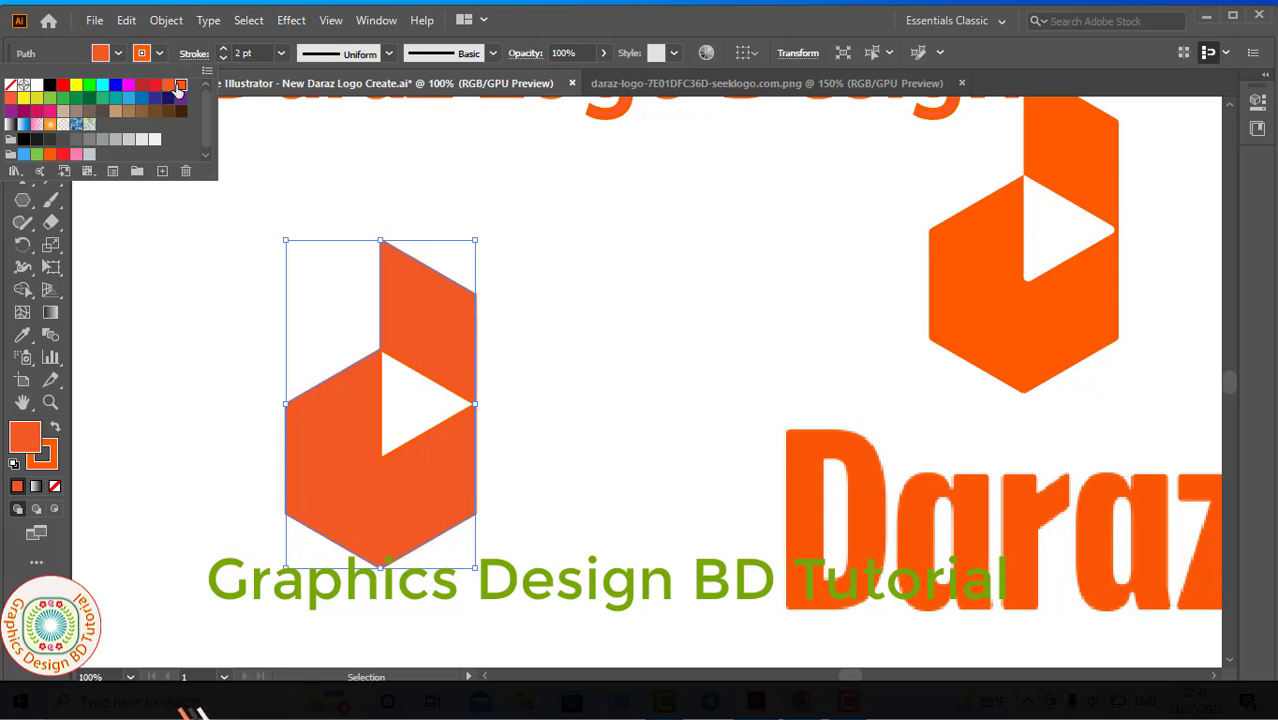
{"action": "left_click", "coordinate": [178, 88]}
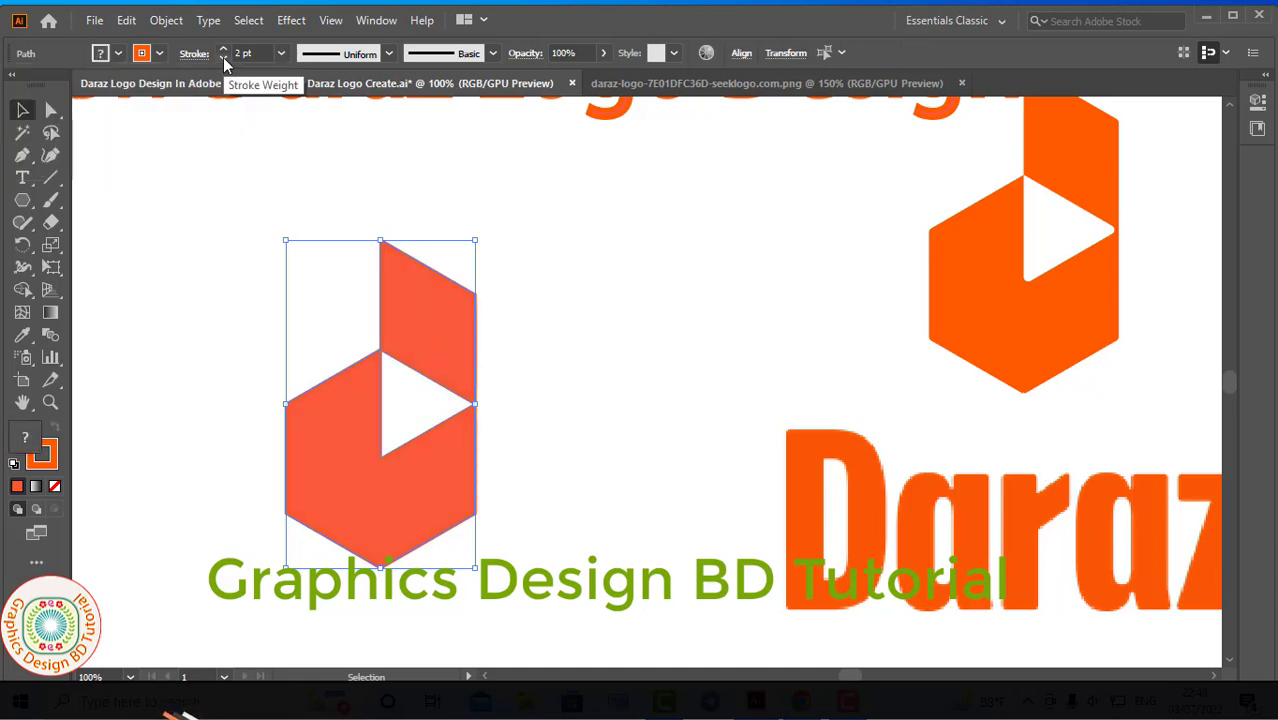
{"action": "left_click", "coordinate": [305, 236]}
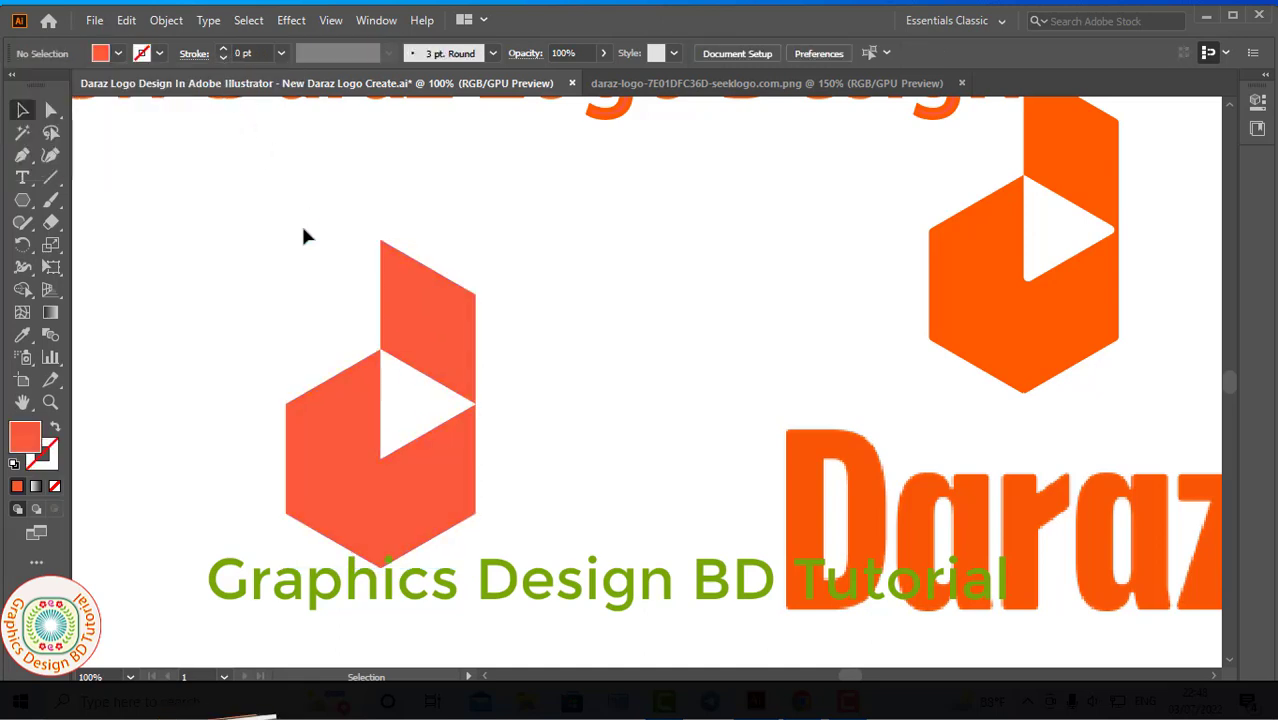
{"action": "left_click", "coordinate": [318, 418]}
- Edit the orange swatch in RGB mode to R=251 G=90 B=0, dropping blue to 0
{"action": "left_click", "coordinate": [118, 53]}
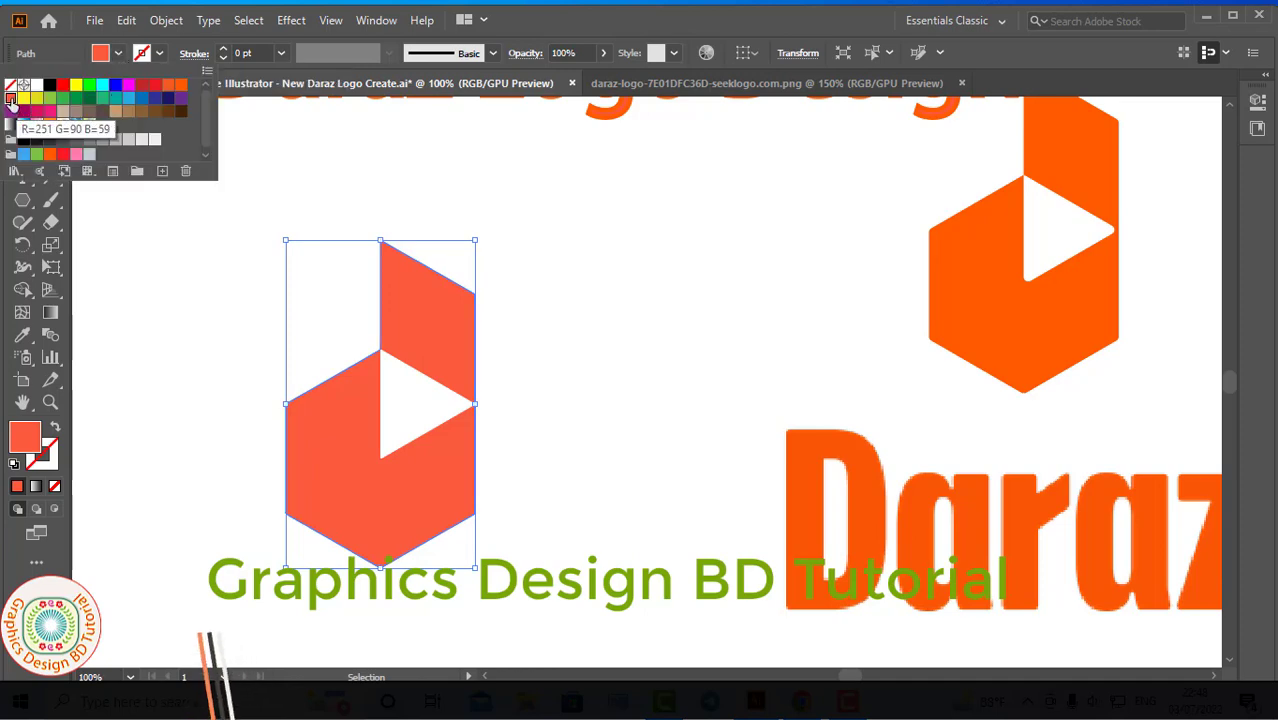
{"action": "double_click", "coordinate": [10, 100]}
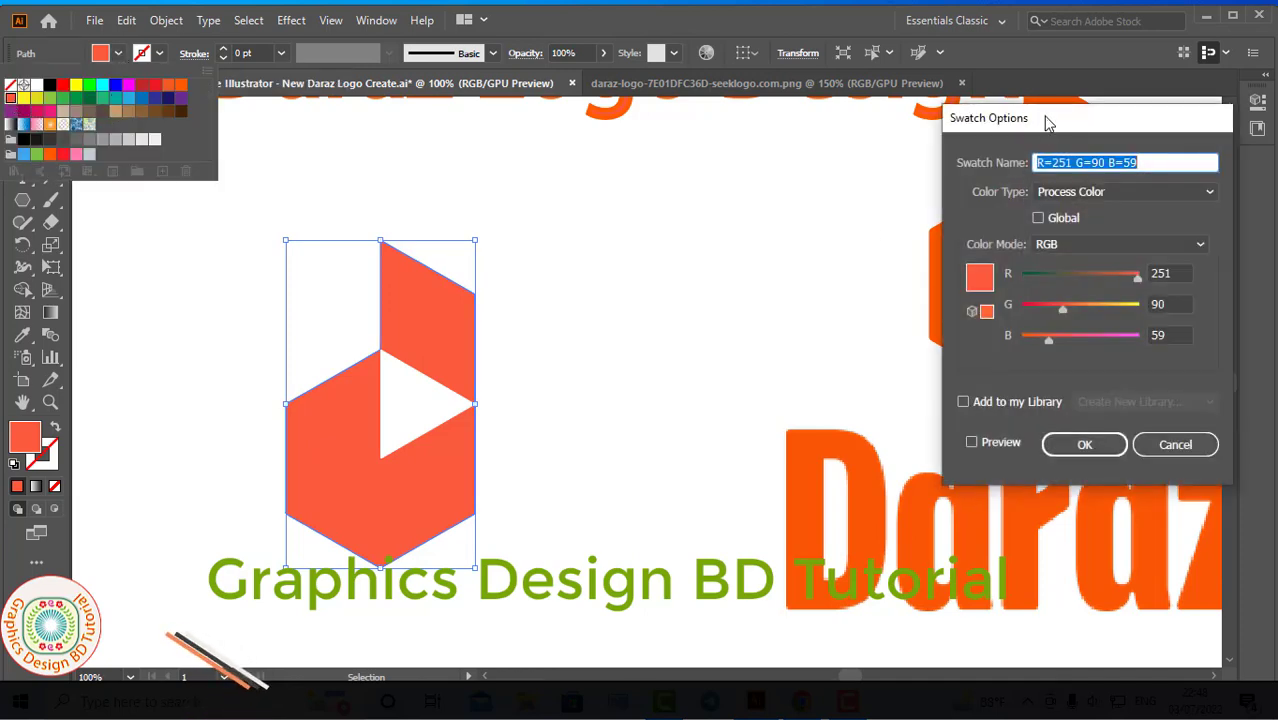
{"action": "left_click_drag", "start_coordinate": [1048, 122], "coordinate": [684, 121]}
{"action": "left_click", "coordinate": [816, 245]}
{"action": "left_click", "coordinate": [714, 285]}
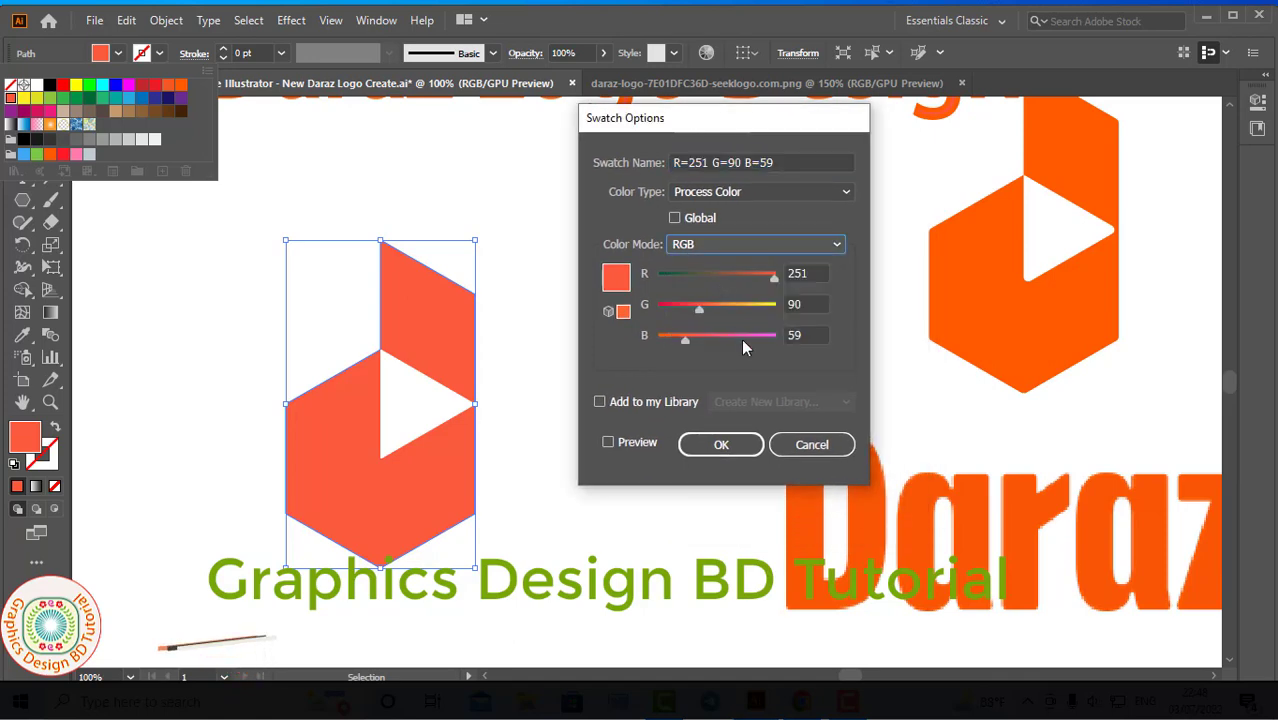
{"action": "left_click", "coordinate": [608, 442]}
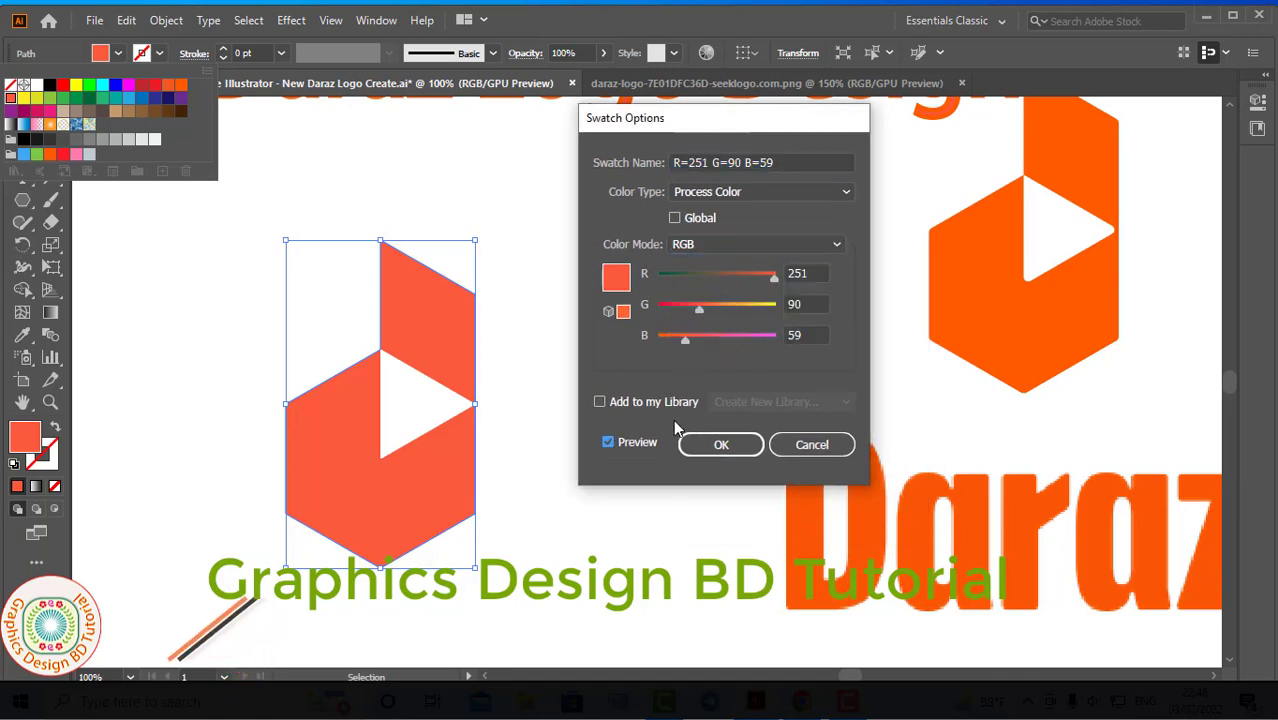
{"action": "left_click_drag", "start_coordinate": [683, 340], "coordinate": [652, 341]}
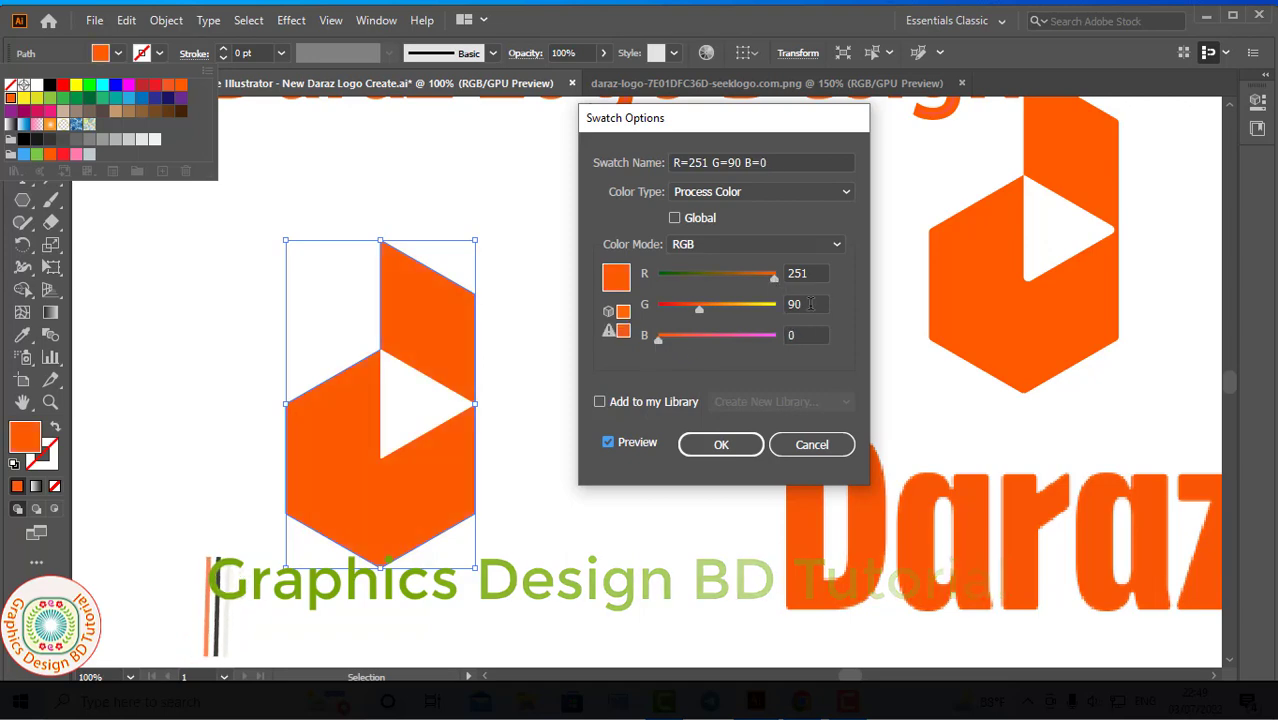
{"action": "left_click", "coordinate": [795, 274]}
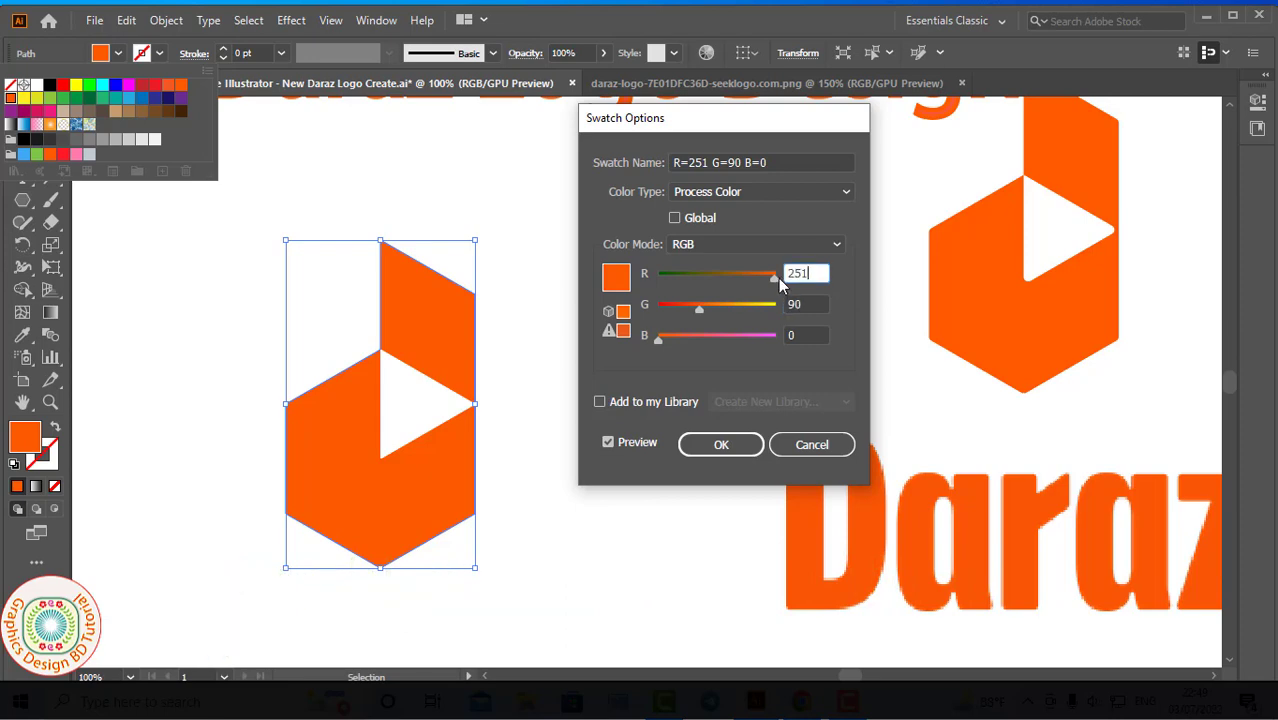
{"action": "type", "text": "255"}
{"action": "left_click", "coordinate": [721, 444]}
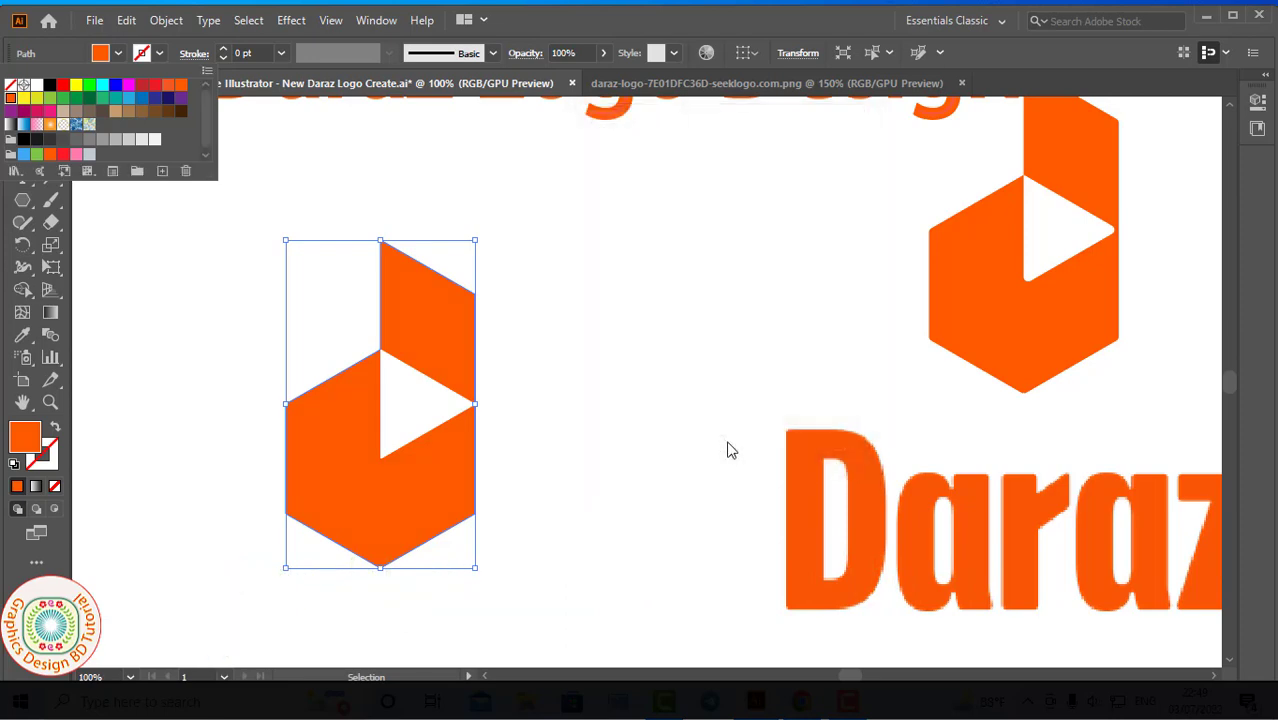
{"action": "left_click", "coordinate": [204, 265]}
{"action": "left_click_drag", "start_coordinate": [543, 545], "coordinate": [570, 571]}
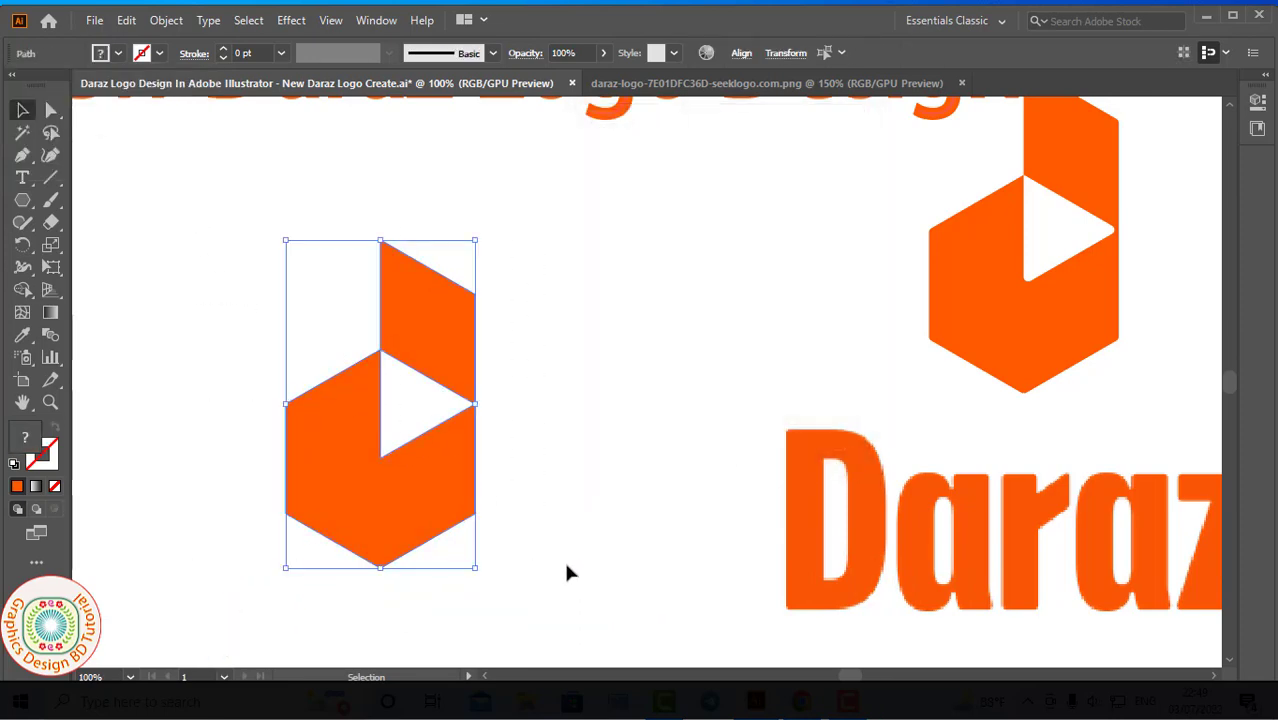
- Round the logo's corner anchors to 4 px
{"action": "left_click", "coordinate": [50, 111]}
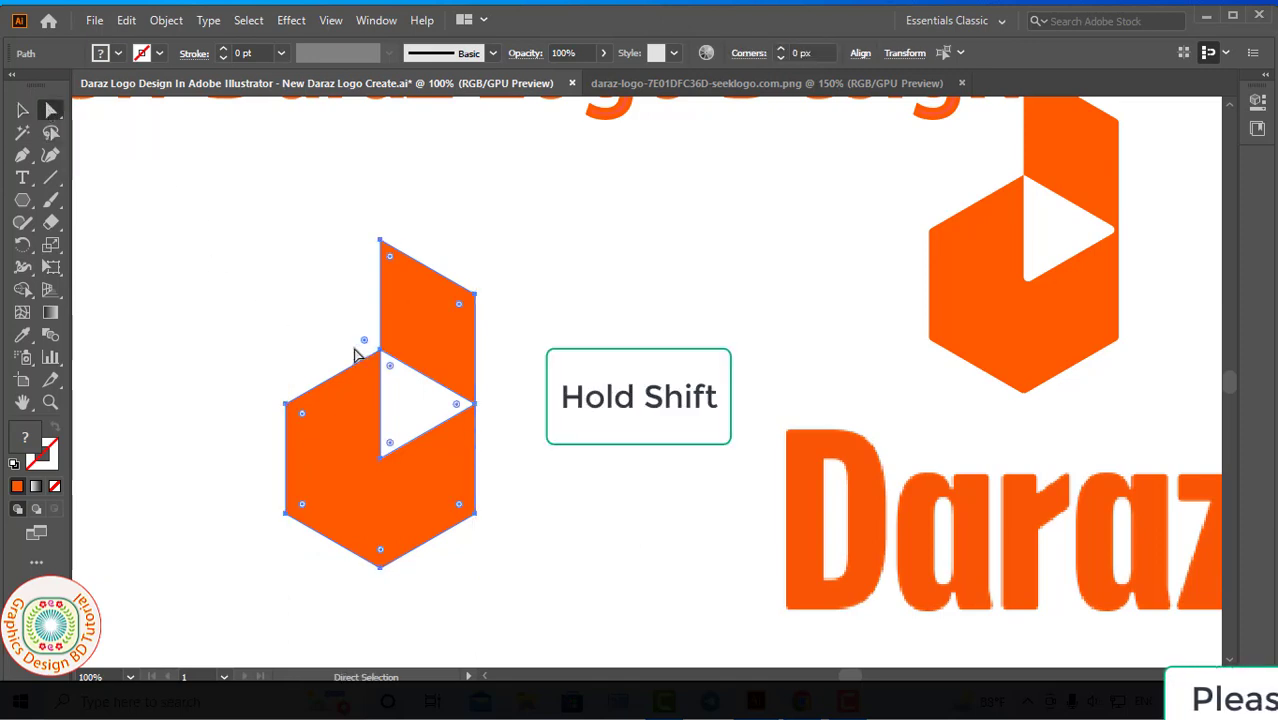
{"action": "left_click_drag", "start_coordinate": [357, 333], "coordinate": [428, 397]}
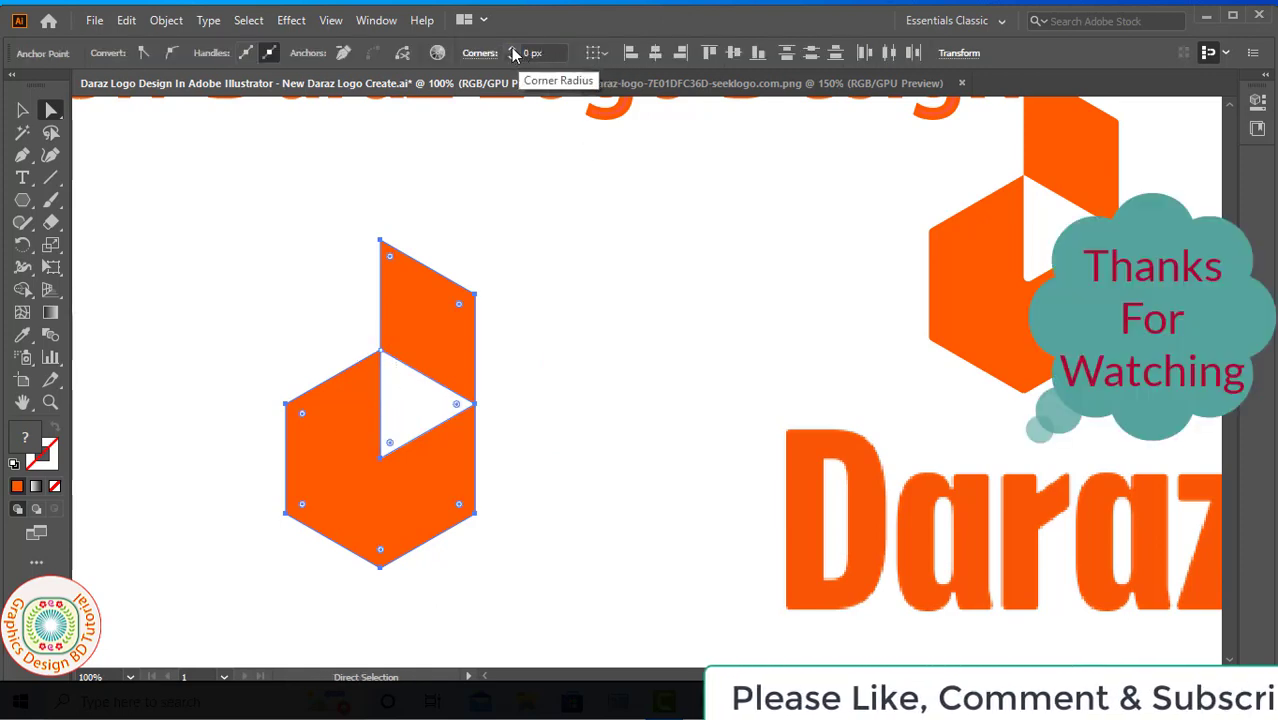
{"action": "left_click", "coordinate": [511, 47]}
{"action": "left_click", "coordinate": [511, 47]}
{"action": "left_click", "coordinate": [511, 47]}
{"action": "left_click", "coordinate": [511, 47]}
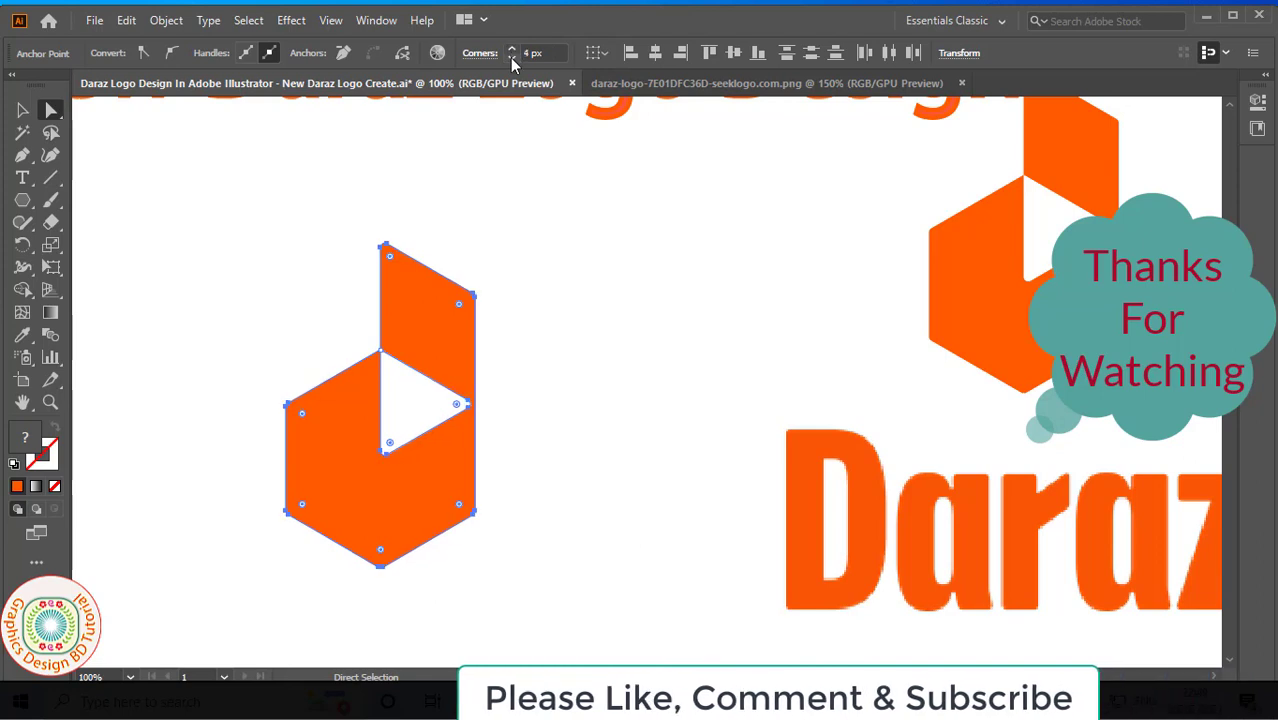
- Group the logo pieces, scale the group up, and move it under the title
{"action": "right_click", "coordinate": [425, 440]}
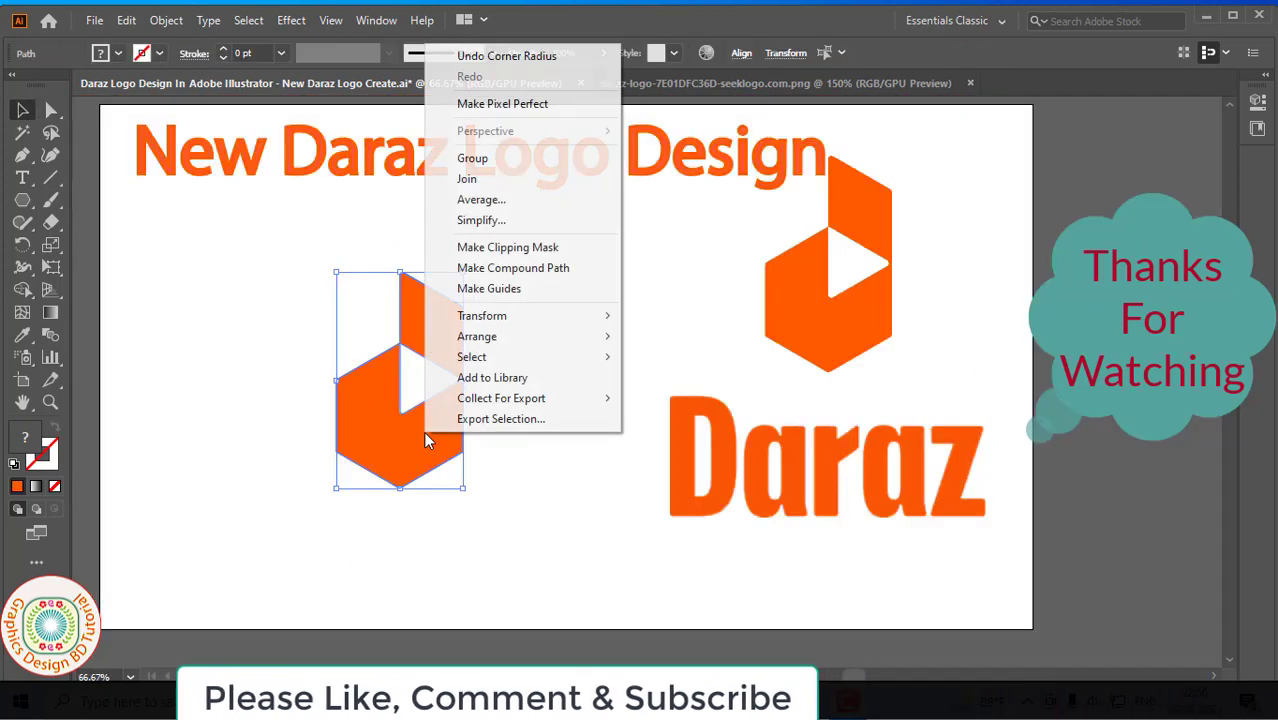
{"action": "left_click", "coordinate": [472, 159]}
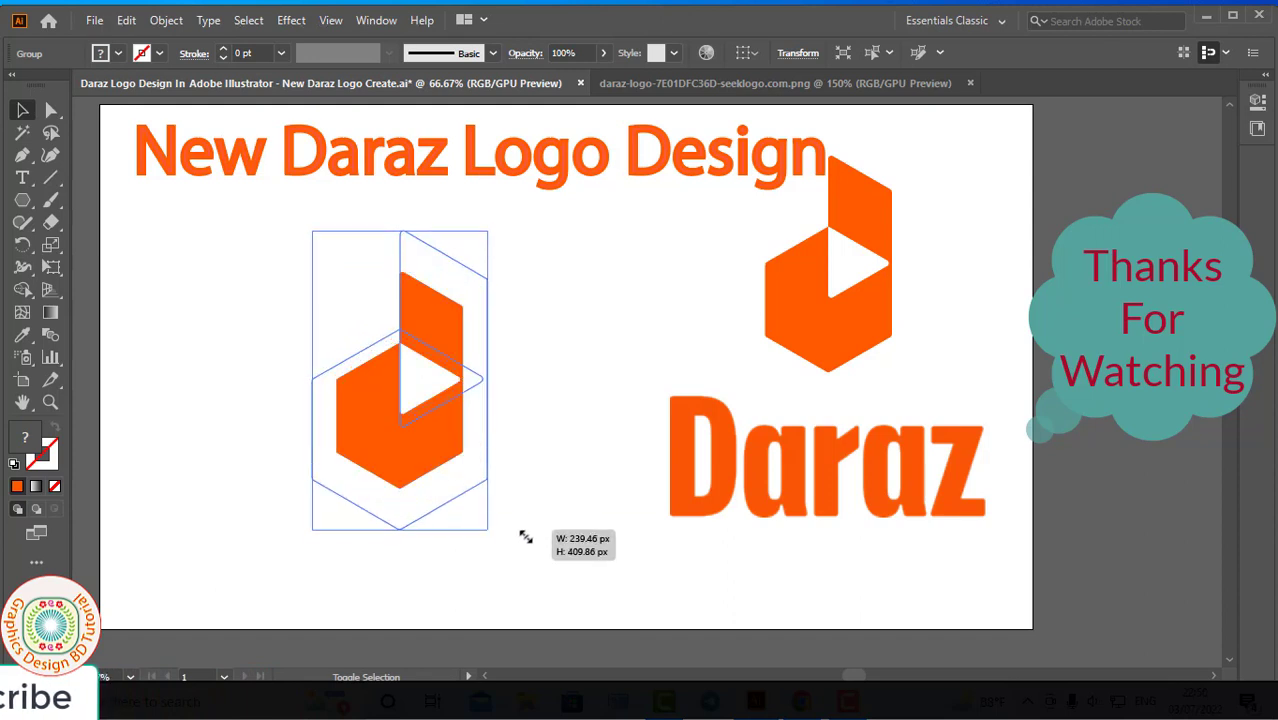
{"action": "left_click_drag", "start_coordinate": [462, 489], "coordinate": [528, 536]}
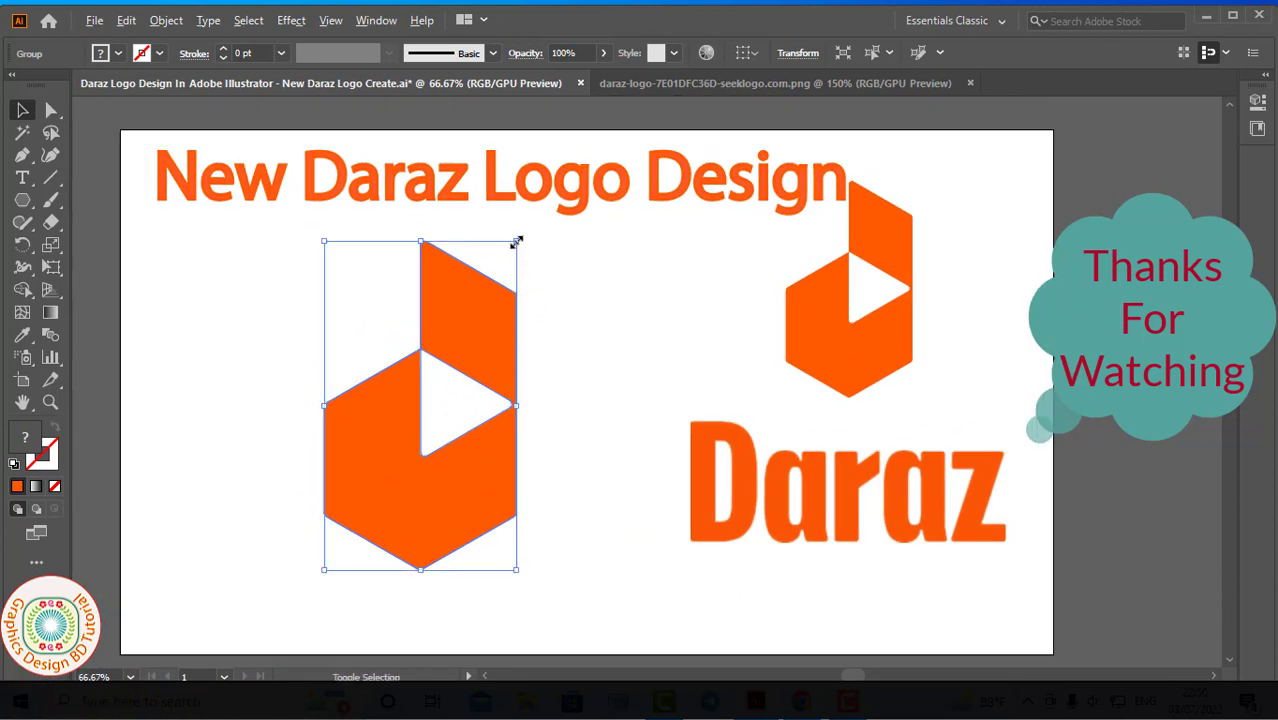
{"action": "left_click_drag", "start_coordinate": [516, 241], "coordinate": [501, 269]}
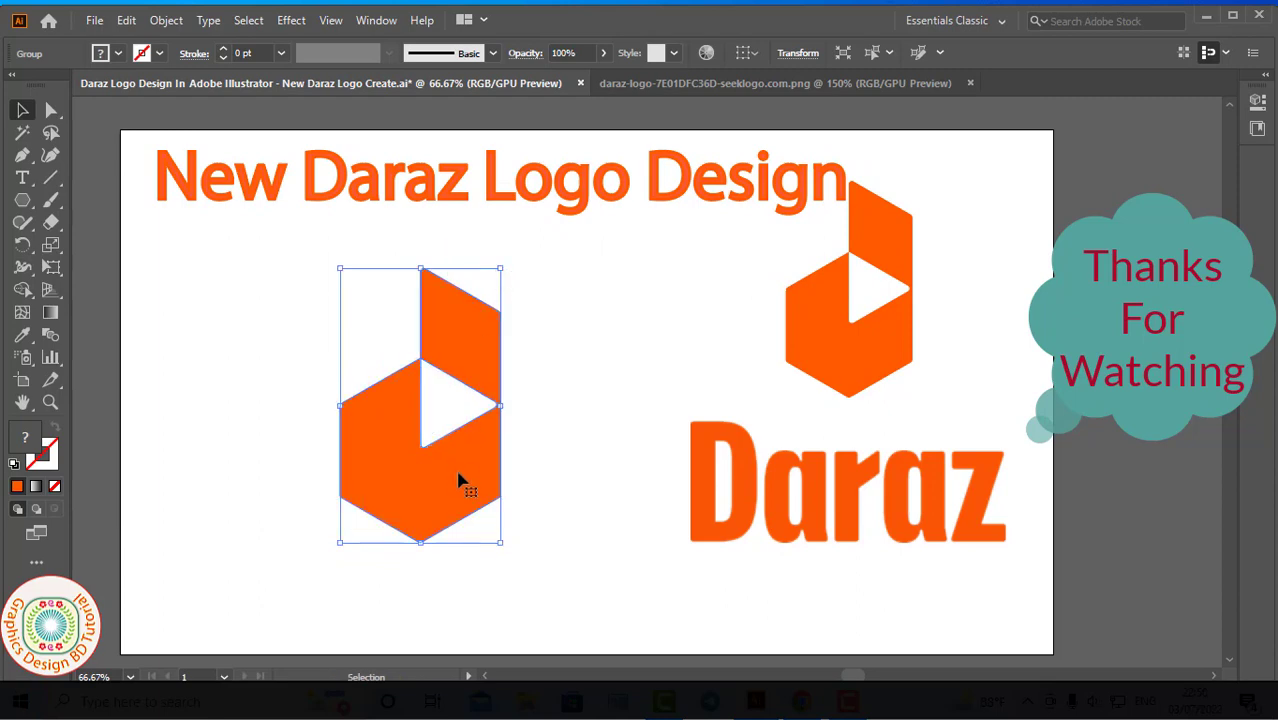
{"action": "left_click_drag", "start_coordinate": [458, 480], "coordinate": [446, 427]}
- Ungroup the reference artwork so the icon and Daraz wordmark separate
{"action": "left_click", "coordinate": [597, 566]}
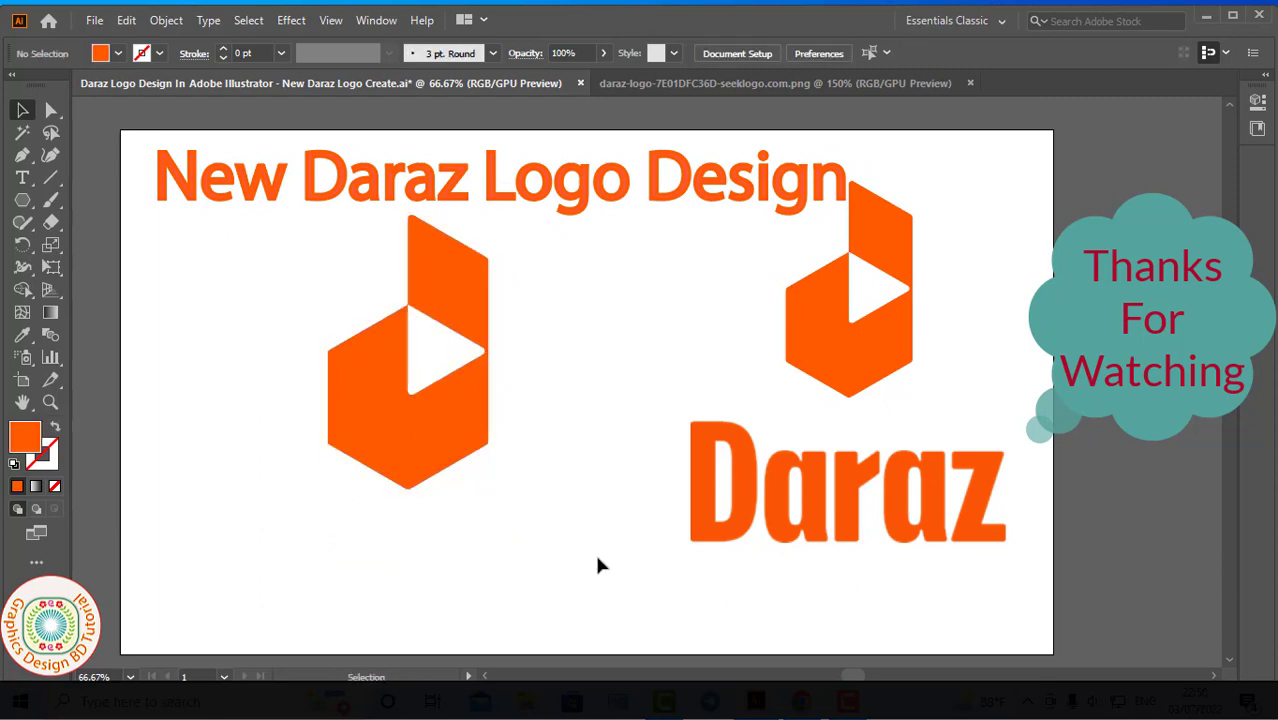
{"action": "left_click", "coordinate": [887, 333]}
{"action": "right_click", "coordinate": [887, 333]}
{"action": "left_click", "coordinate": [941, 489]}
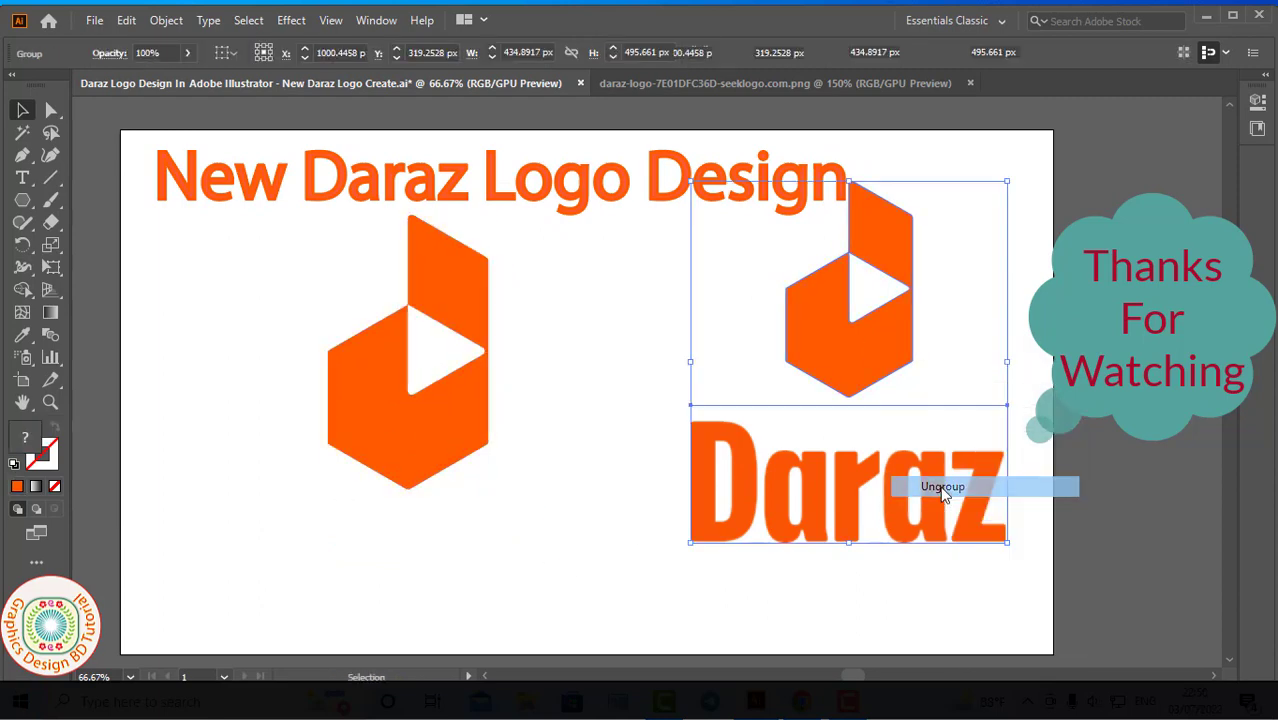
- Delete the reference icon and move the Daraz wordmark beneath the new orange logo
{"action": "left_click", "coordinate": [740, 415]}
{"action": "left_click", "coordinate": [841, 388]}
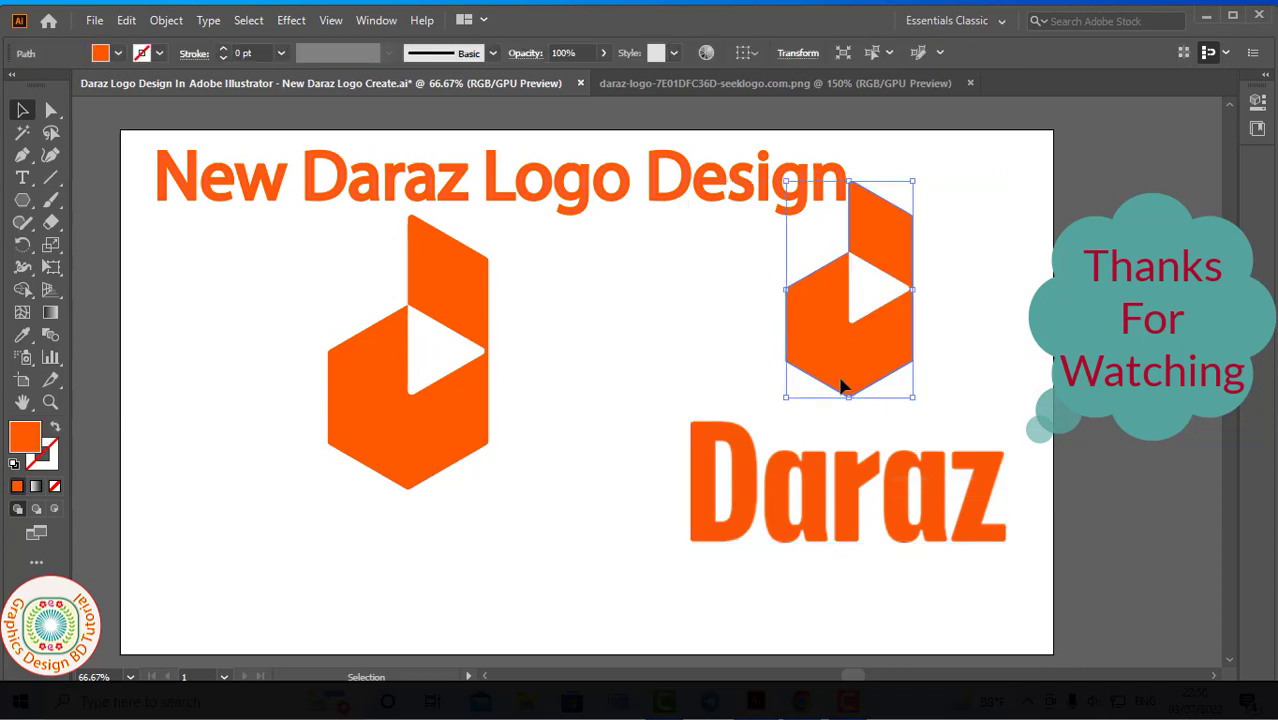
{"action": "key", "text": "Delete"}
{"action": "mouse_move", "coordinate": [747, 476]}
{"action": "left_mouse_down"}
{"action": "mouse_move", "coordinate": [292, 580]}
{"action": "mouse_move", "coordinate": [308, 569]}
{"action": "left_mouse_up"}
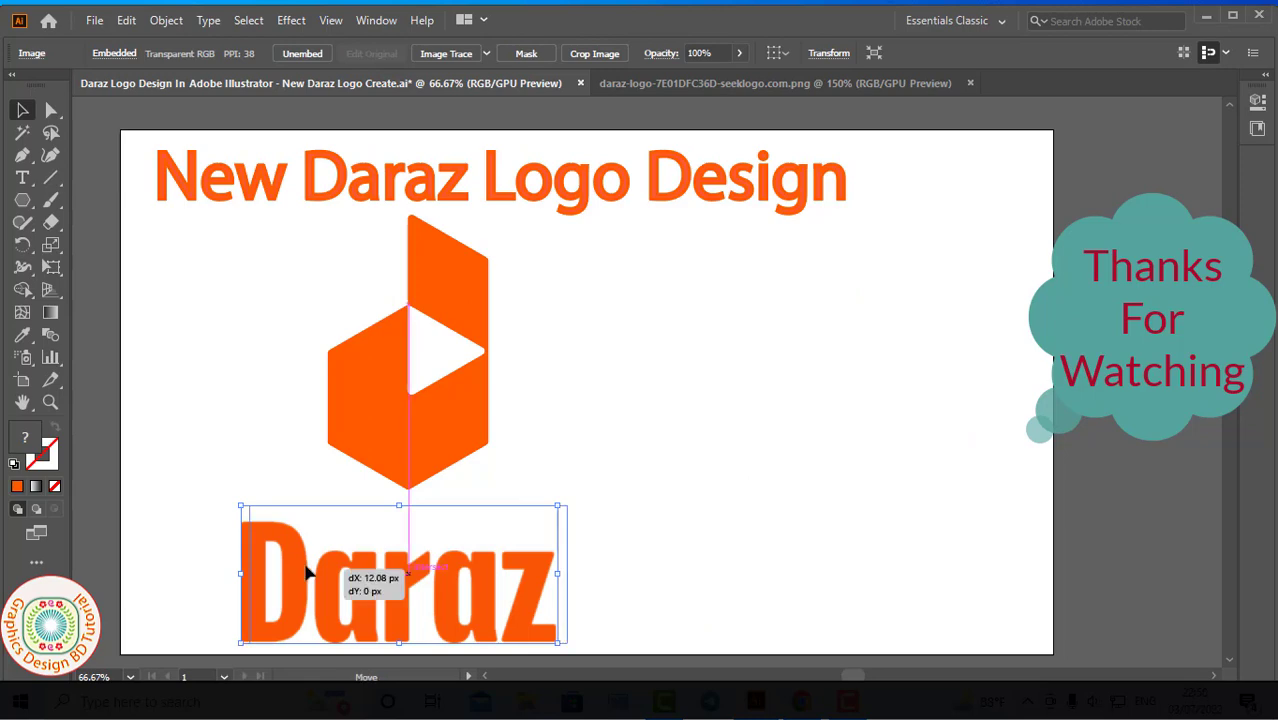
{"action": "left_click", "coordinate": [727, 476]}
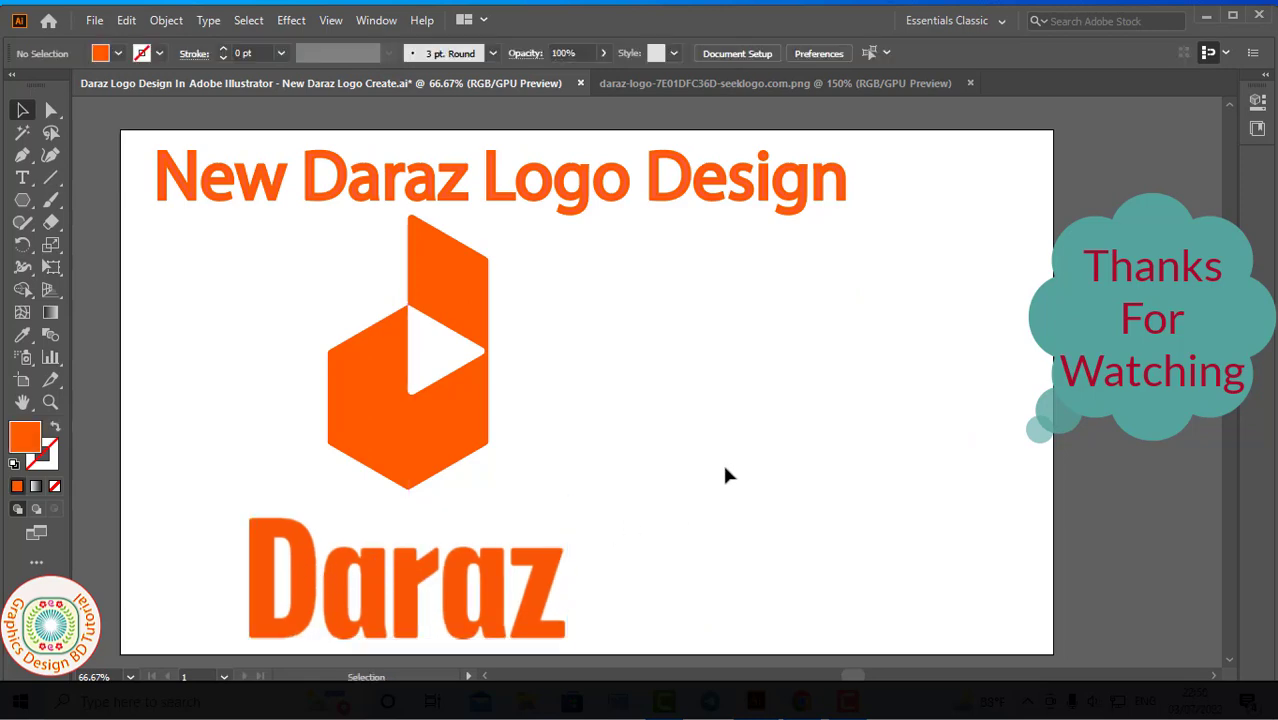